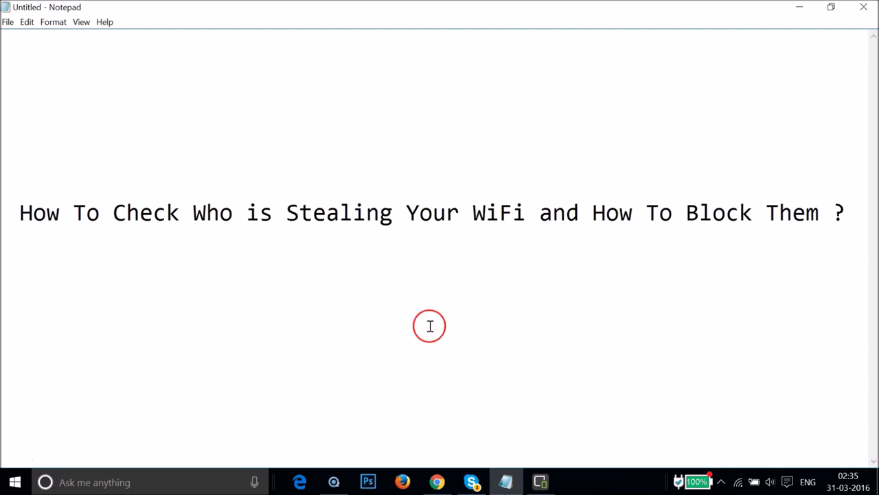
- Switch to Chrome and search Google for "wireless network watcher"
left_click(437, 482)
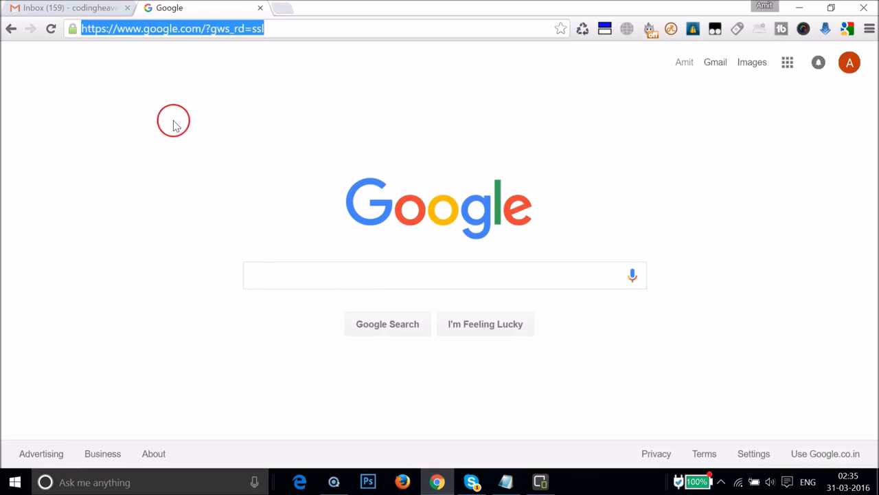
left_click(277, 280)
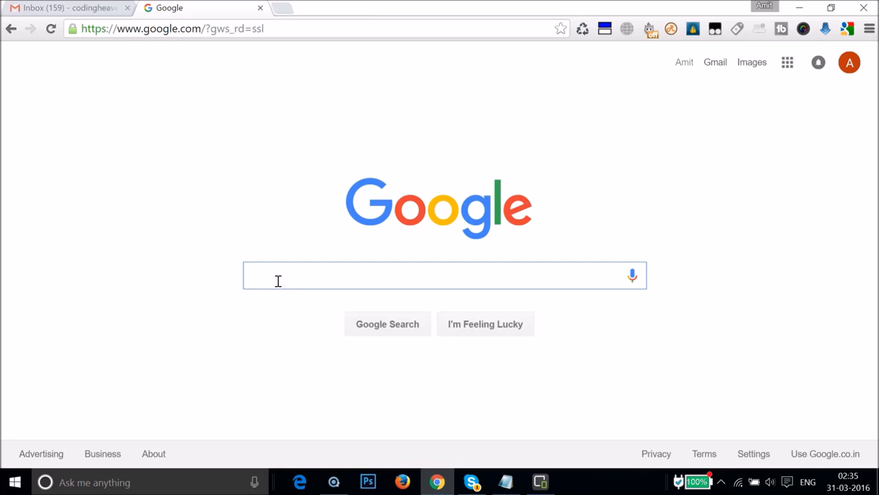
type("wi")
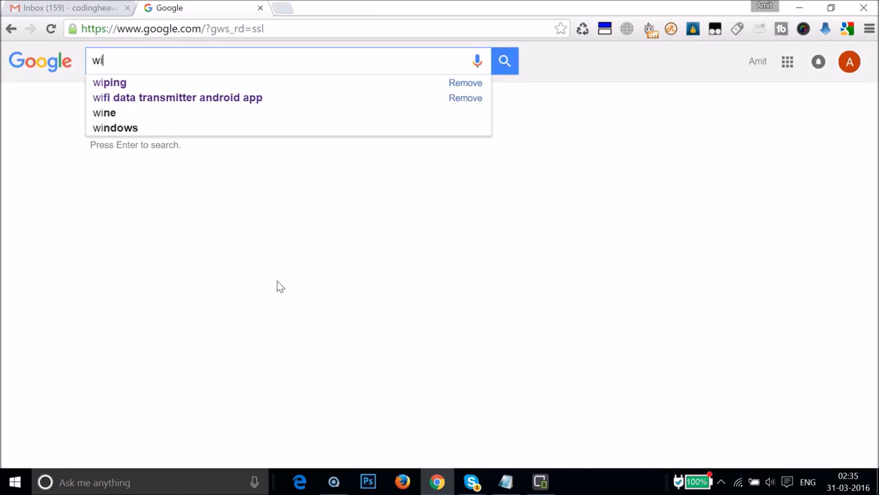
type("reless ne")
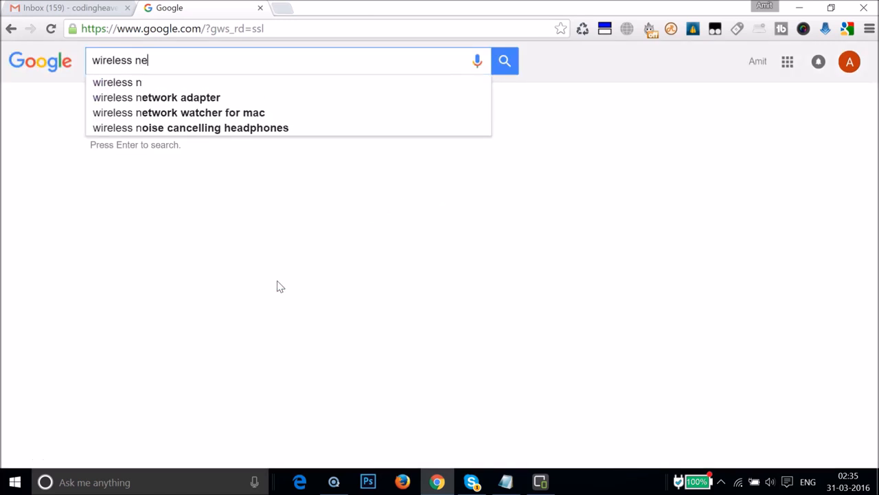
type("twork watcher")
key("Return")
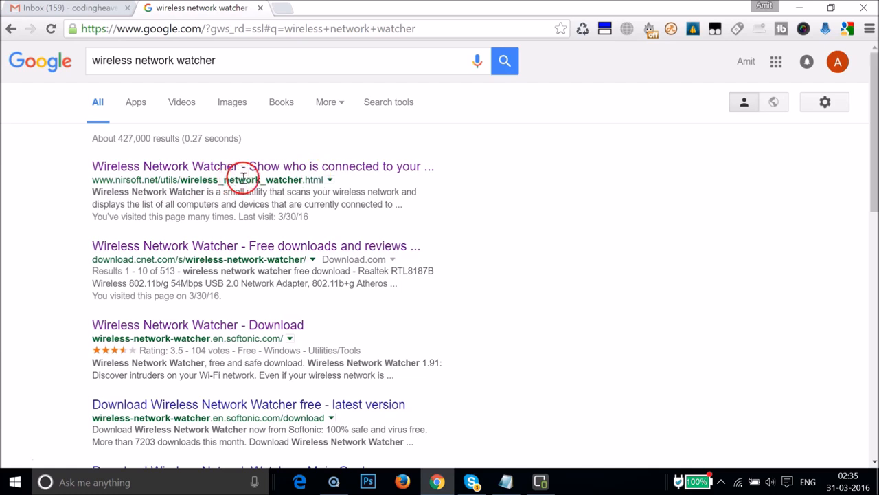
- Open NirSoft's Wireless Network Watcher page and download the full install/uninstall version, wnetwatcher_setup.exe
left_click(270, 168)
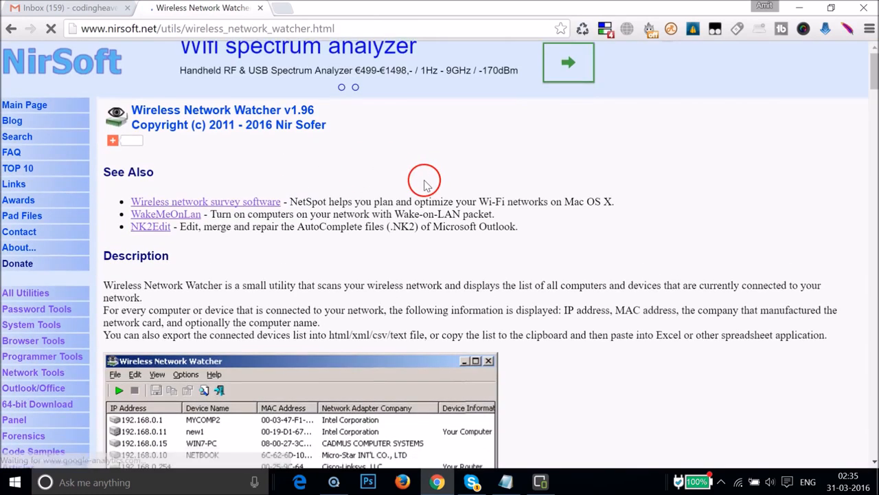
scroll(423, 180, "down", 2)
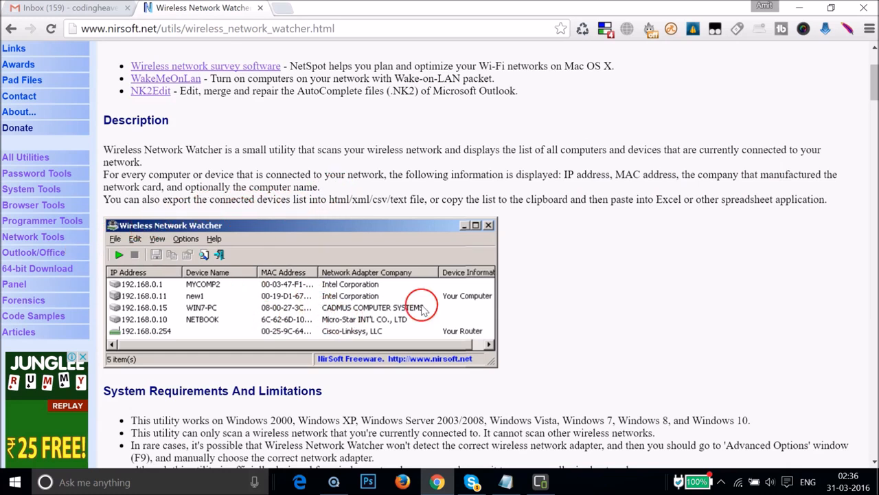
scroll(637, 242, "down", 2)
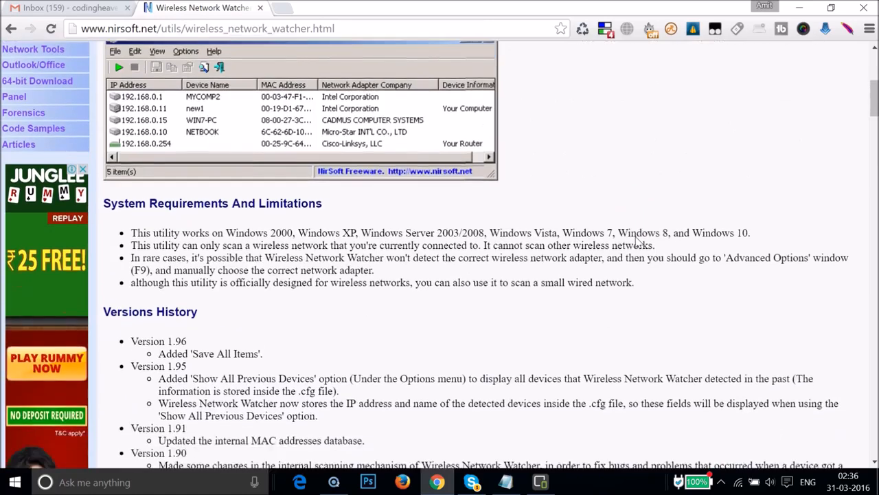
scroll(466, 220, "down", 3)
scroll(465, 220, "down", 12)
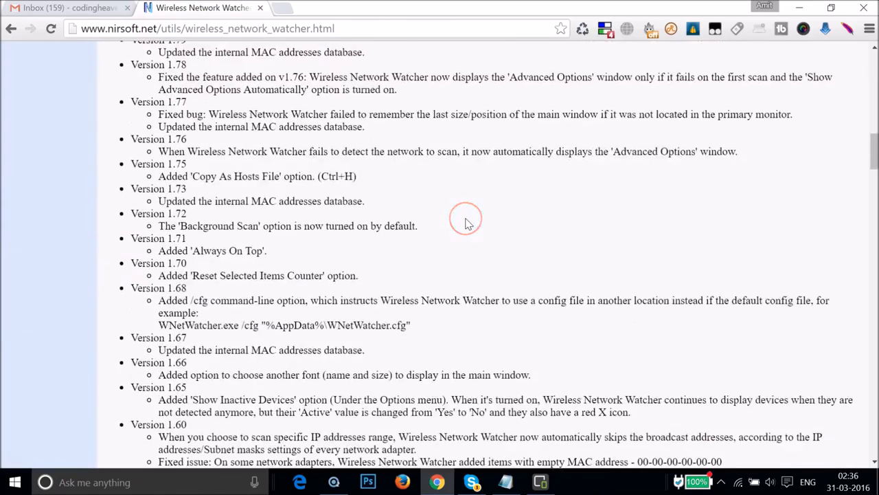
scroll(466, 218, "down", 12)
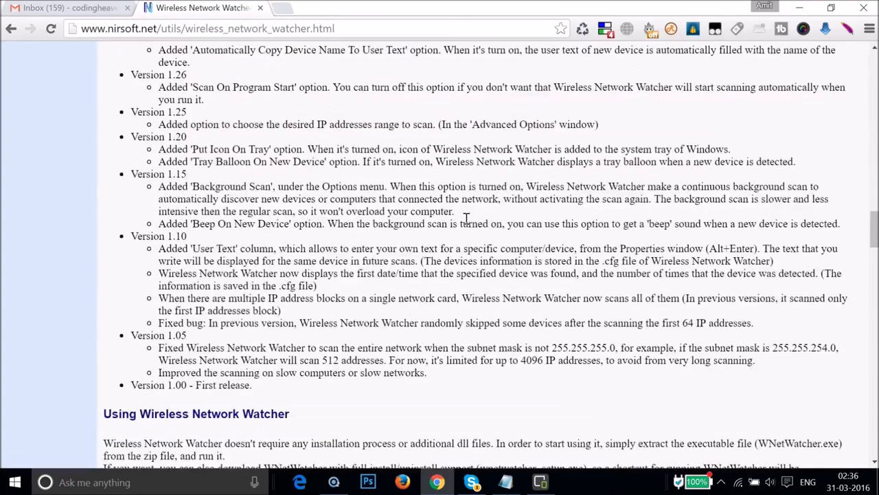
scroll(466, 218, "down", 10)
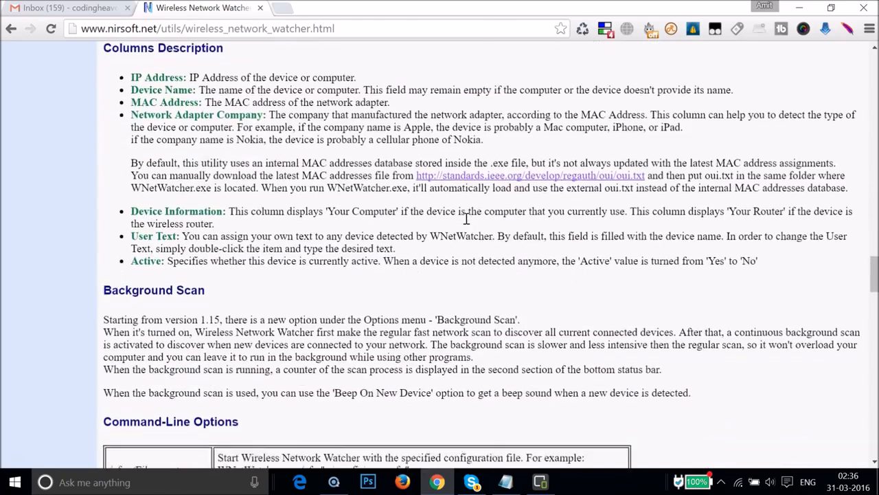
scroll(466, 219, "down", 4)
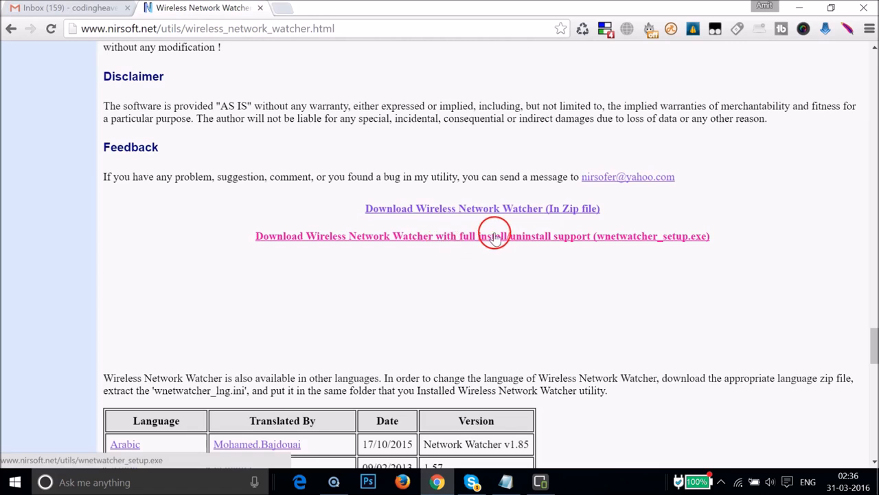
left_click(406, 240)
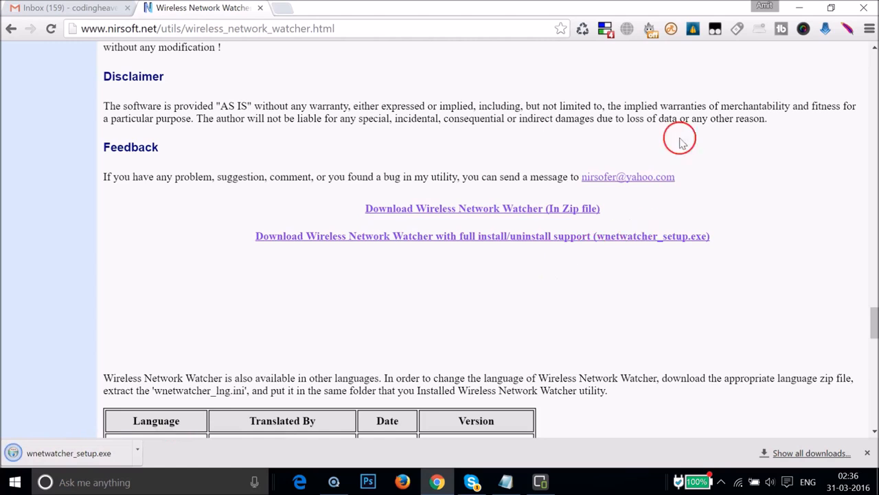
- Minimize the open windows and move the wnetwatcher_setup file to an empty area of the desktop
left_click(797, 8)
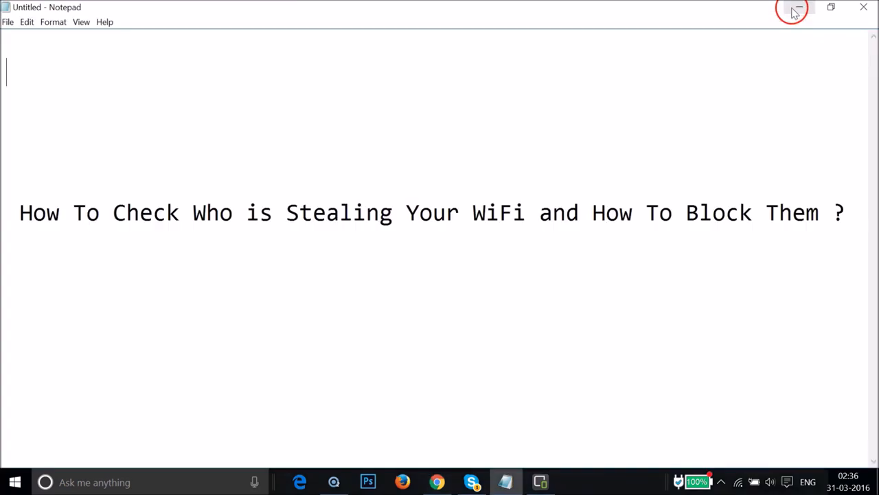
left_click(796, 9)
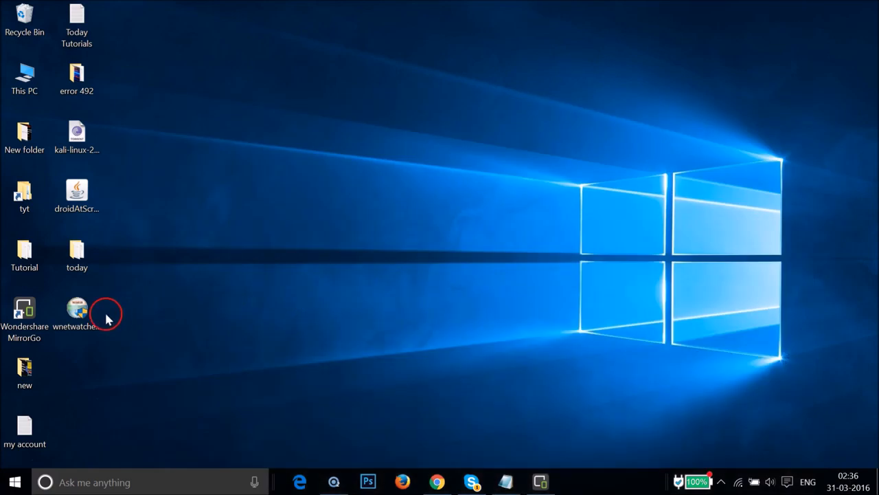
left_click_drag(89, 316, 345, 106)
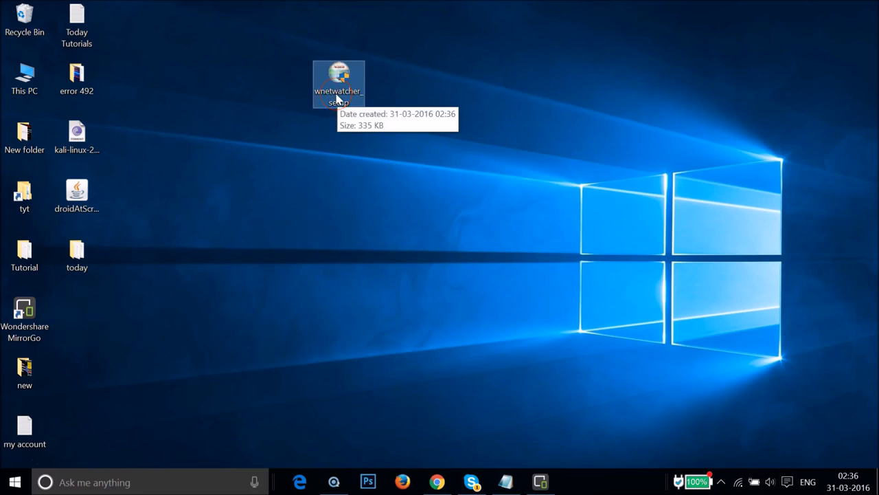
- Install Wireless Network Watcher from wnetwatcher_setup with the default options and run it on finishing, without showing the readme
left_click(337, 98)
left_click(338, 97)
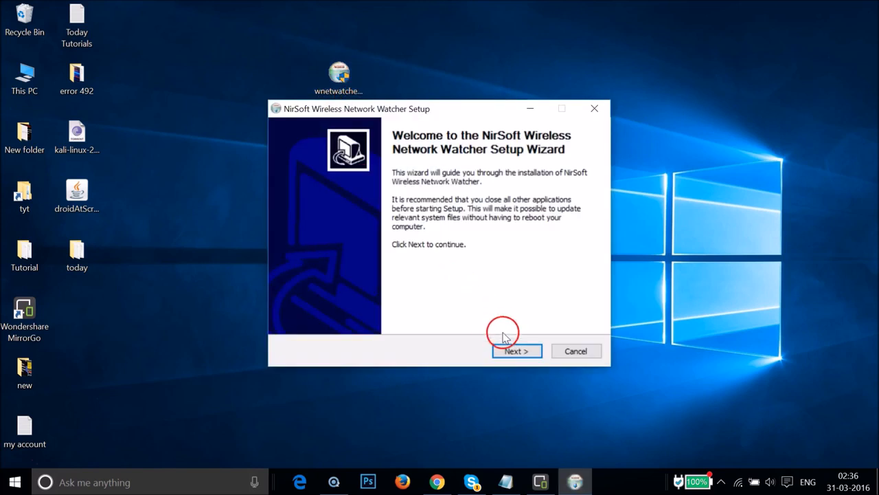
left_click(518, 352)
left_click(518, 352)
left_click(518, 352)
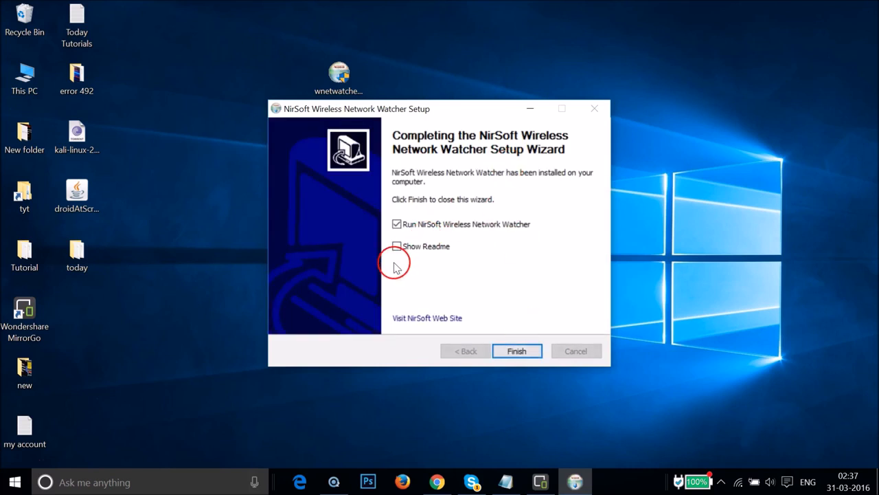
left_click(518, 349)
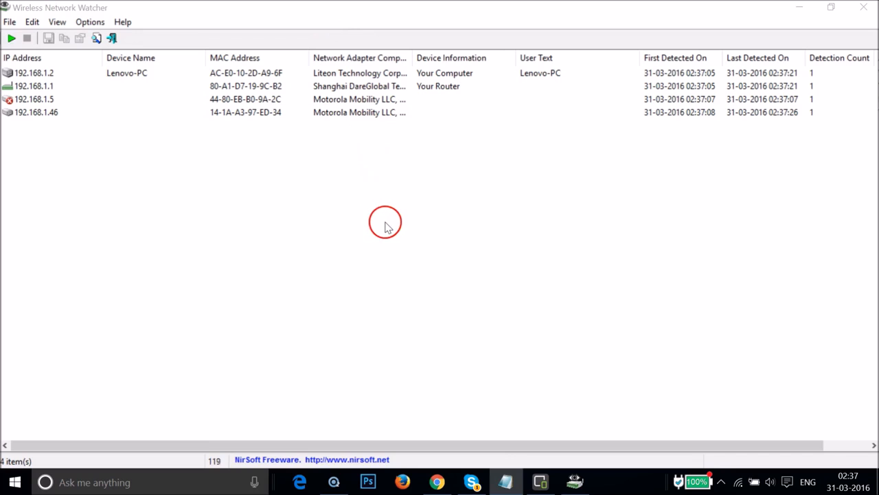
- Rescan the wireless network and select the Motorola device with IP address 192.168.1.46
left_click(11, 40)
left_click(11, 40)
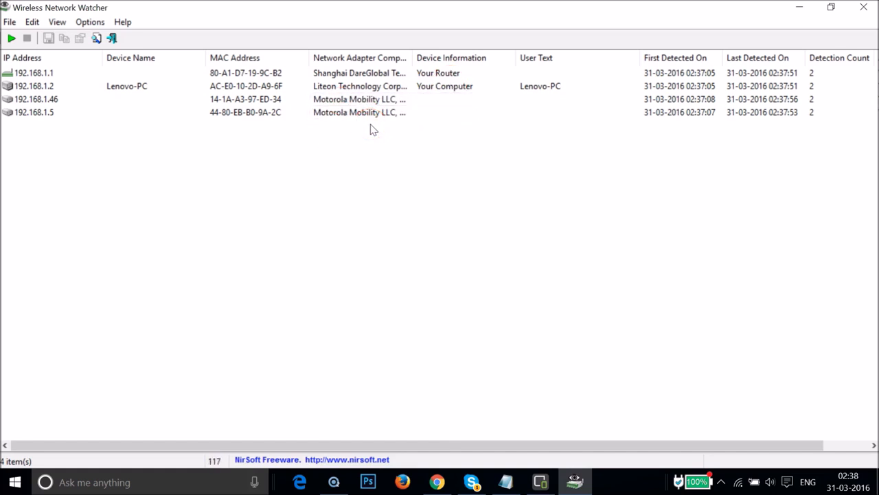
left_click(354, 140)
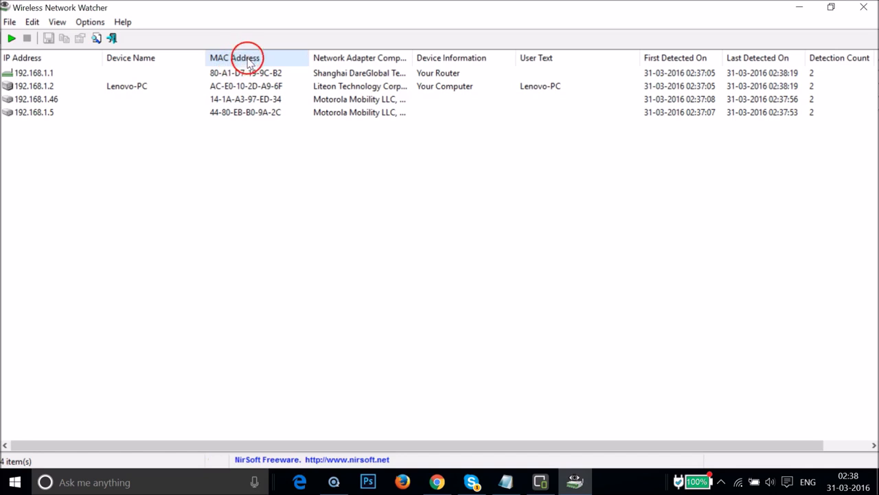
left_click(254, 102)
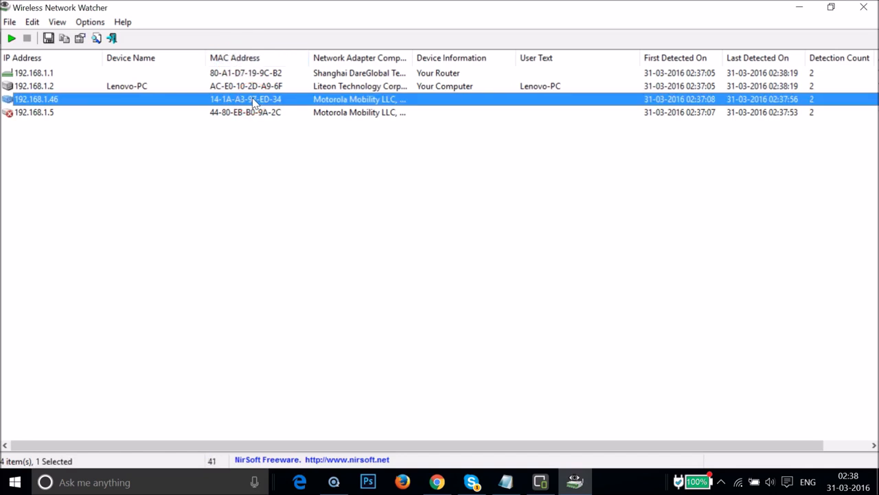
- Switch to Chrome and open the router's administration page at 192.168.1.1 in a new tab
left_click(437, 482)
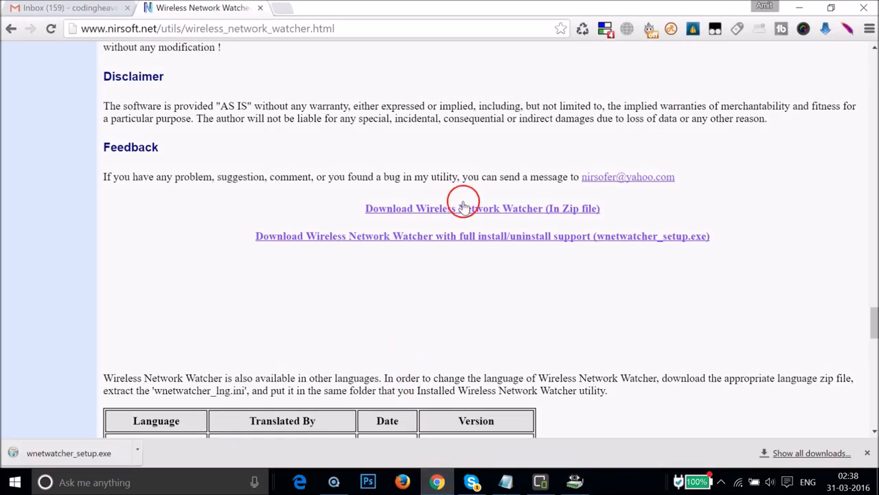
key("ctrl+t")
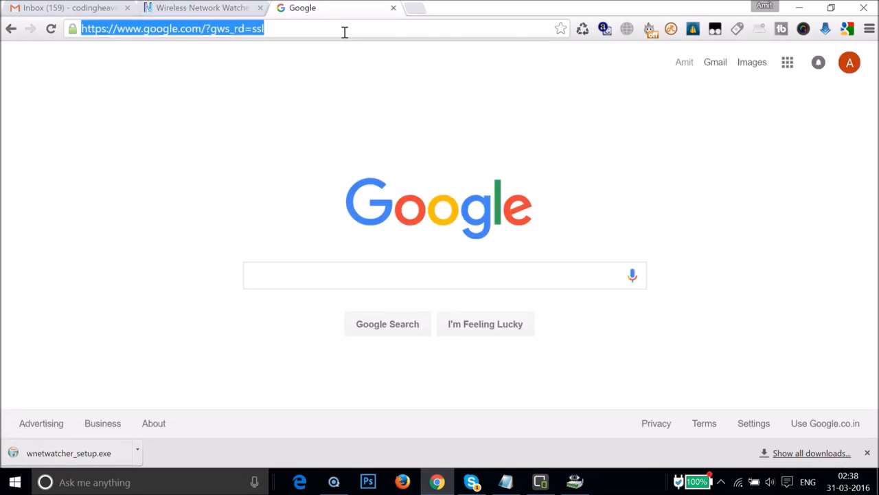
type("192.168.1.1")
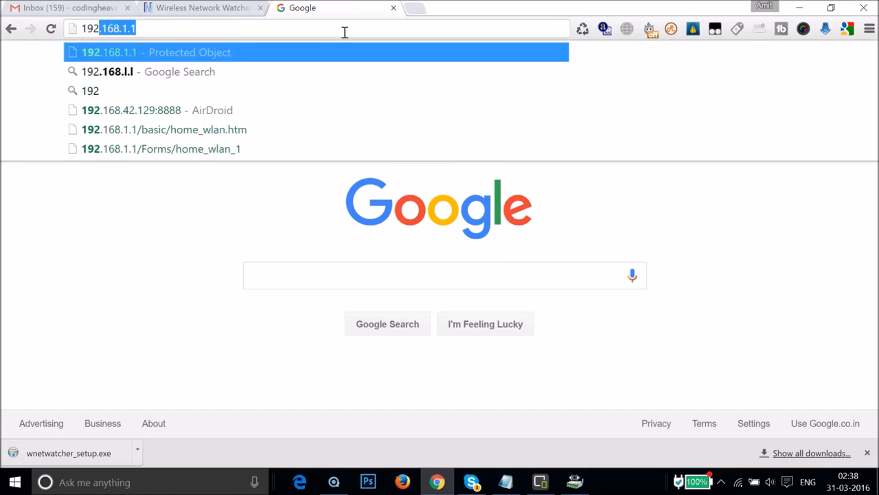
left_click(330, 31)
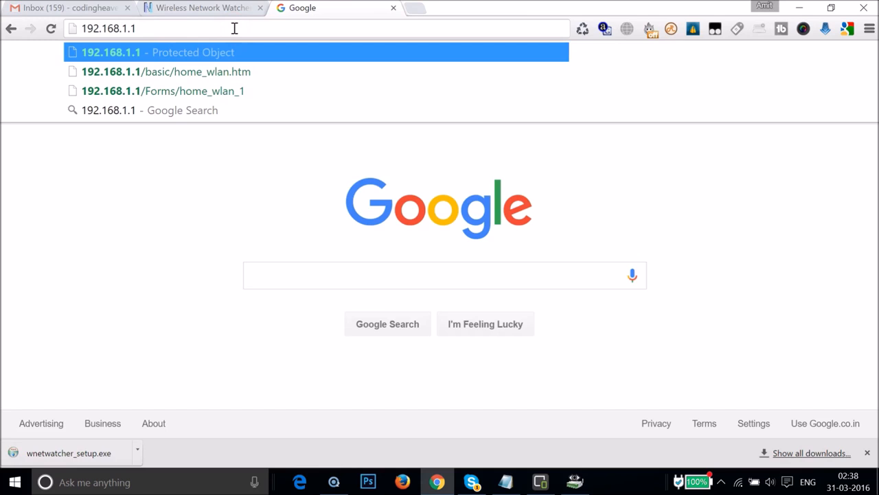
key("Return")
- Log in to the router as admin with the account password, update the saved password and dismiss the downloads bar
left_click(418, 100)
left_click(387, 97)
left_click(403, 99)
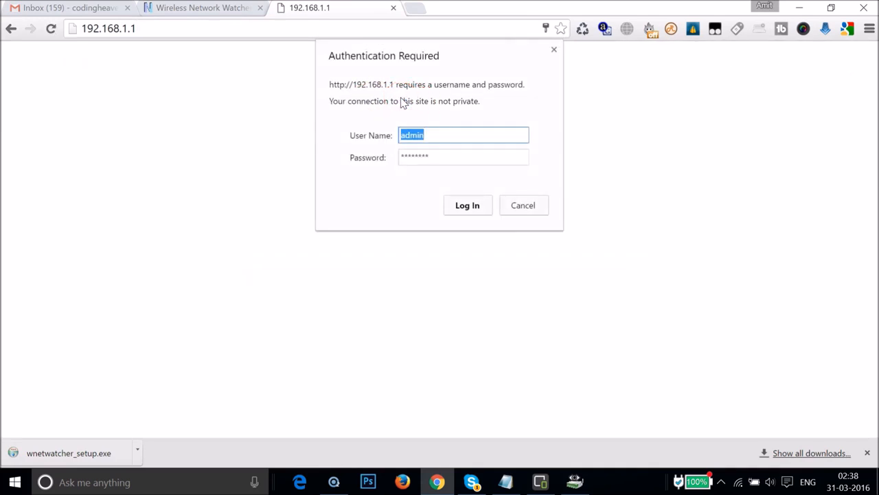
mouse_move(376, 81)
left_mouse_down()
mouse_move(389, 62)
mouse_move(375, 62)
mouse_move(421, 124)
left_mouse_up()
double_click(454, 158)
type("a")
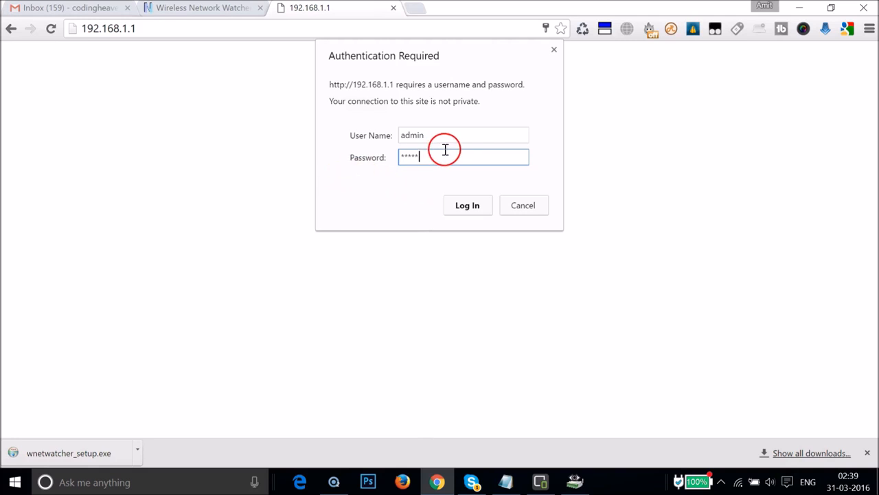
left_click(470, 208)
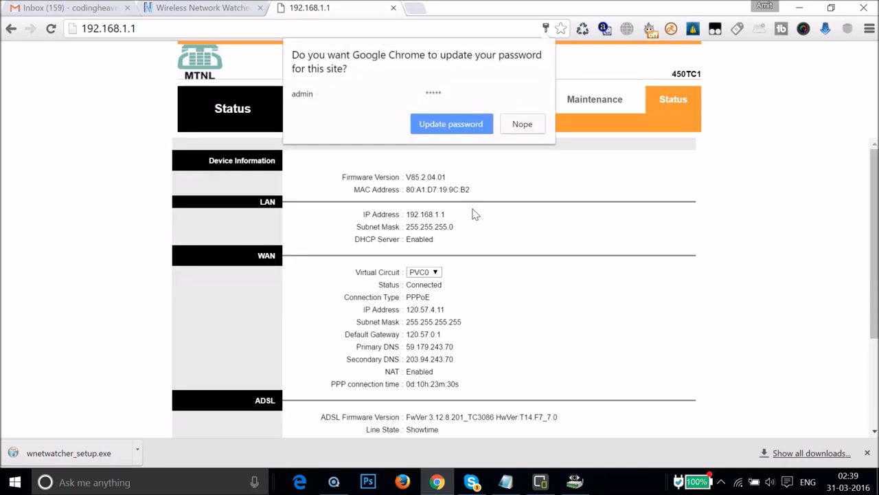
left_click(479, 123)
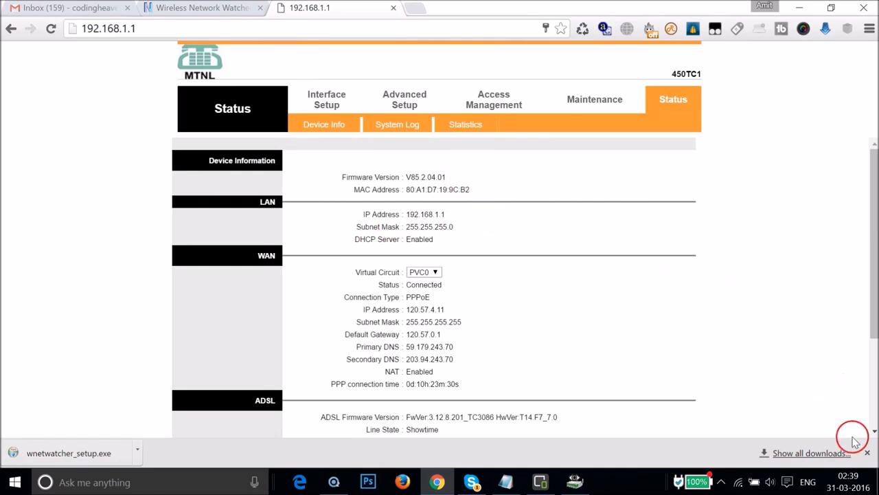
left_click(866, 454)
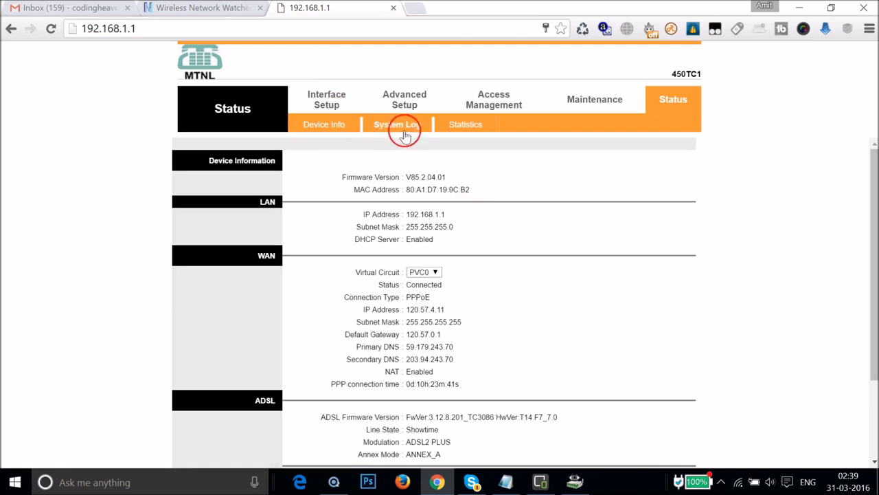
- Open the router's wireless interface settings and set the wireless MAC address filter action to Deny Association
left_click(326, 101)
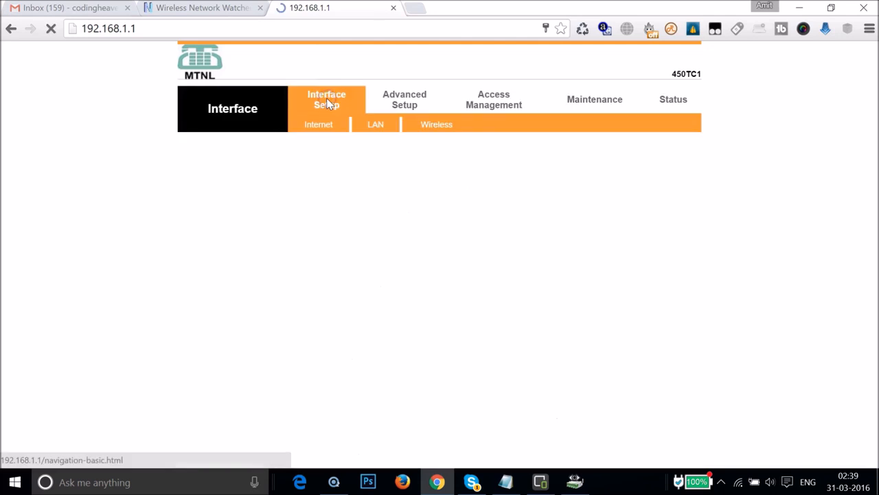
left_click(438, 127)
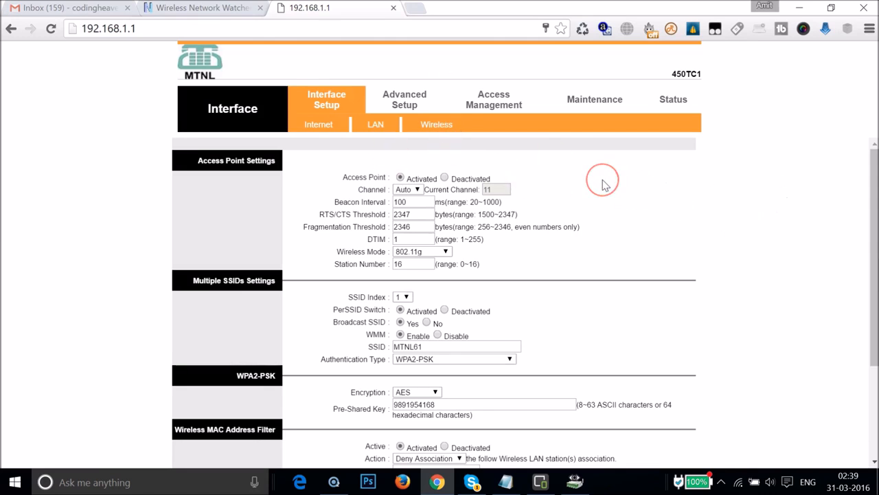
scroll(604, 185, "down", 3)
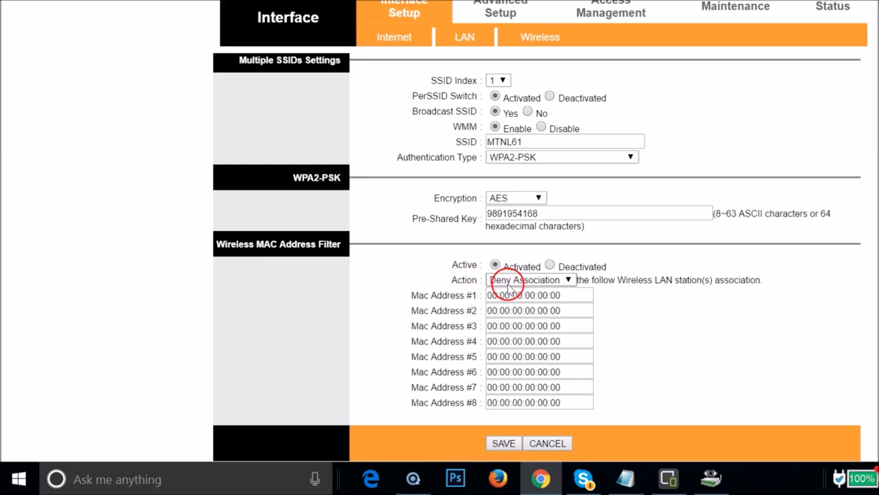
left_click(536, 281)
left_click(529, 305)
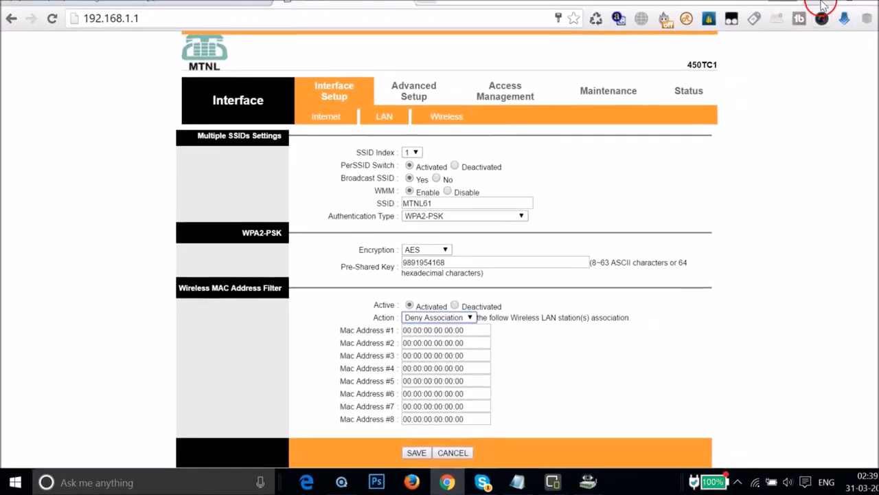
- Switch to the phone mirror in MirrorGo and load google.co.in in the phone's Chrome browser to check its internet access
left_click(802, 6)
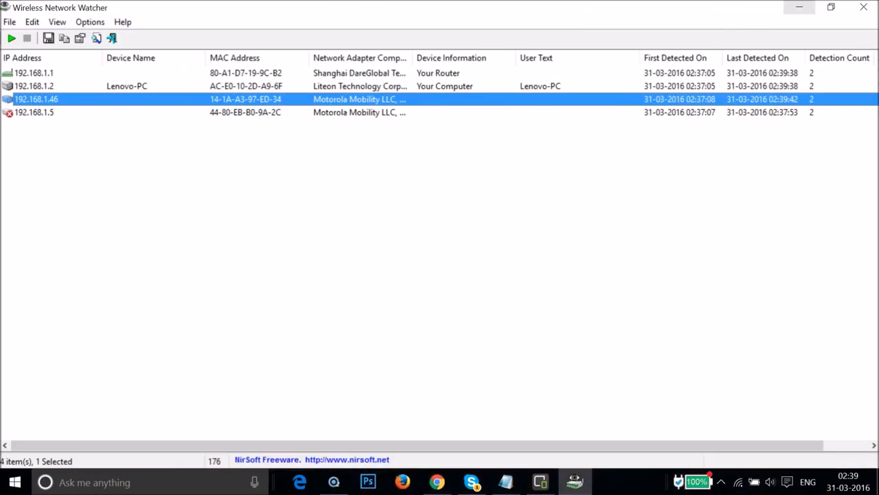
left_click(799, 7)
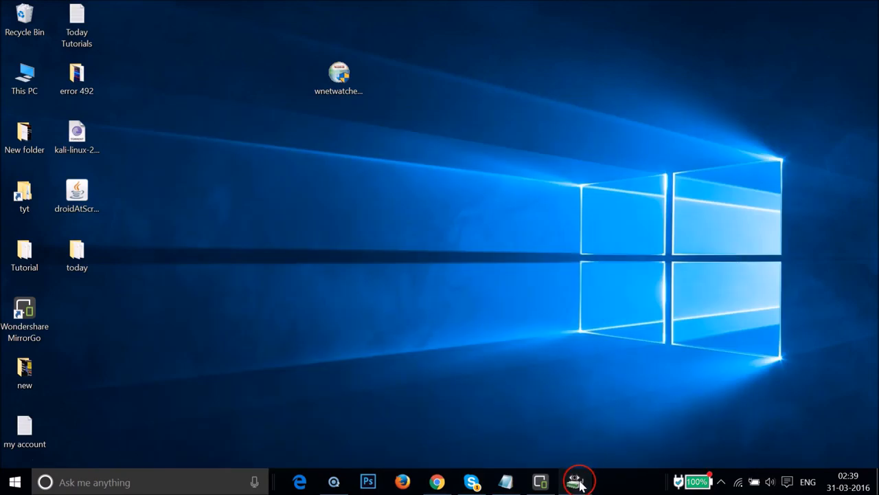
left_click(576, 481)
left_click(579, 485)
left_click(540, 482)
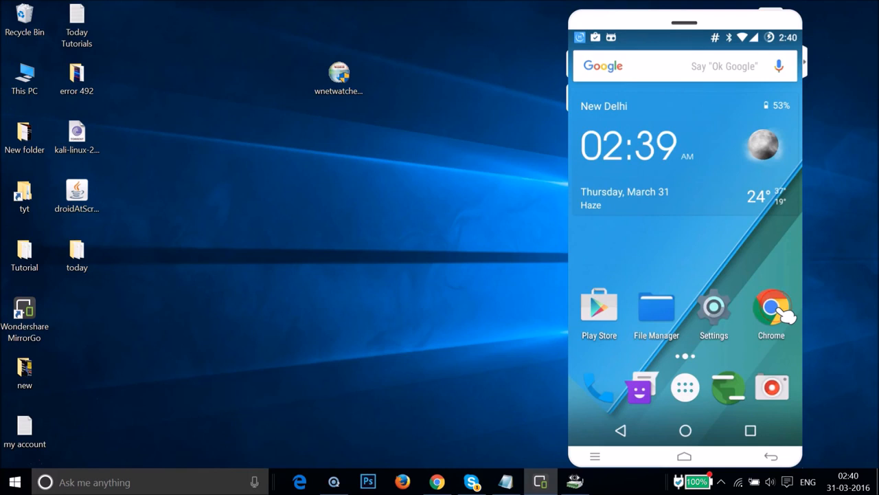
left_click(781, 313)
left_click(689, 135)
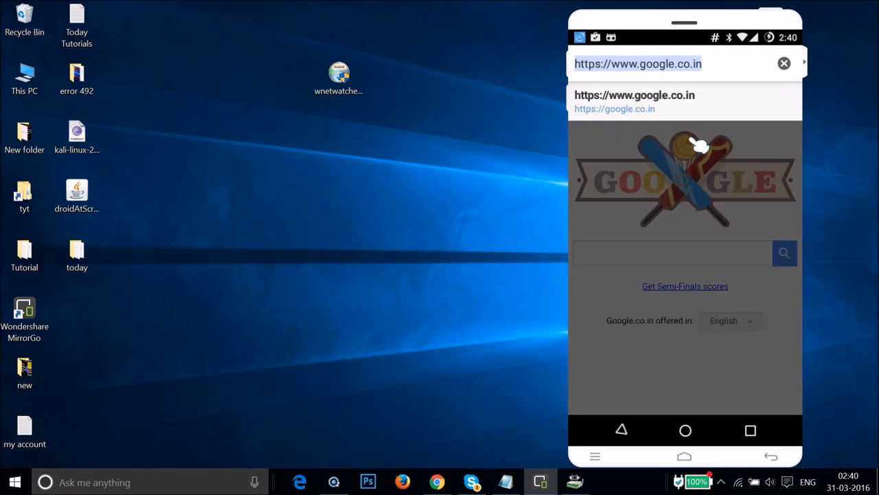
type("goo")
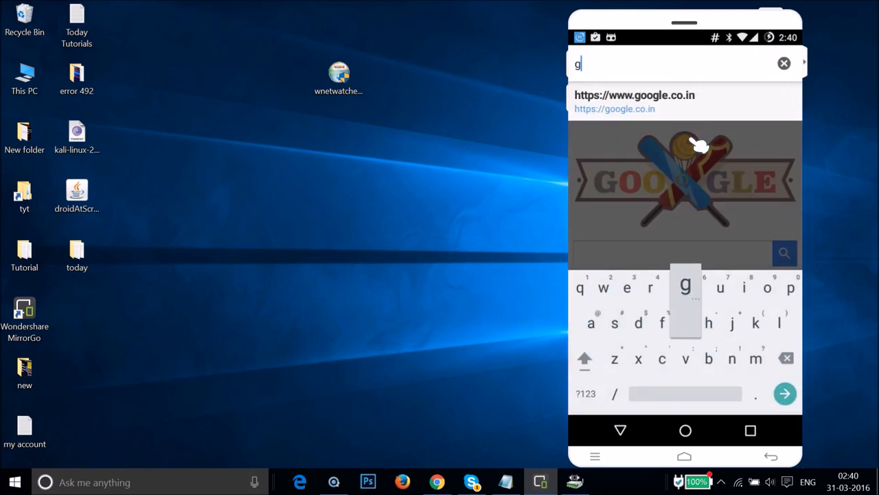
key("Return")
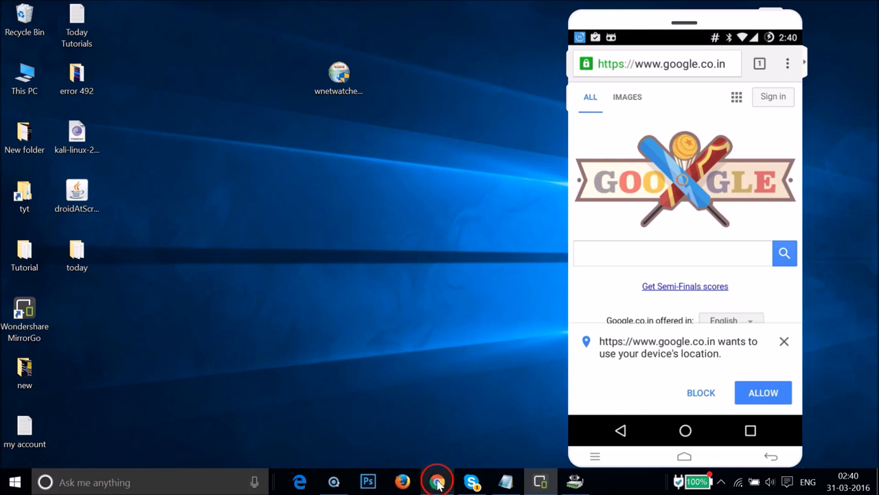
- Bring the router's administration page back up in Chrome and minimize the phone mirror window
left_click(437, 482)
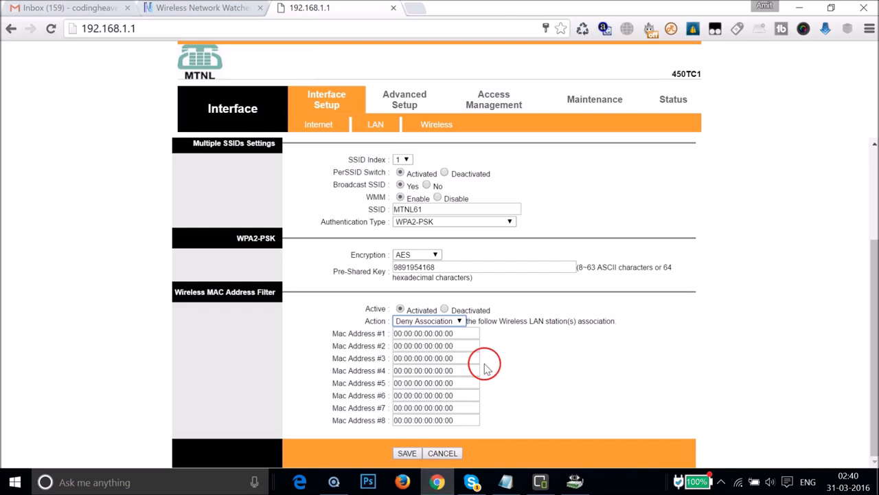
left_click(540, 481)
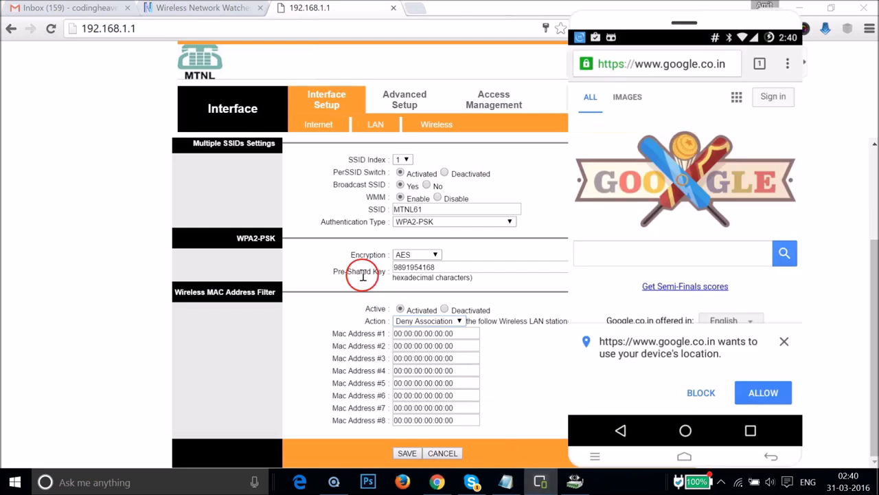
left_click(772, 20)
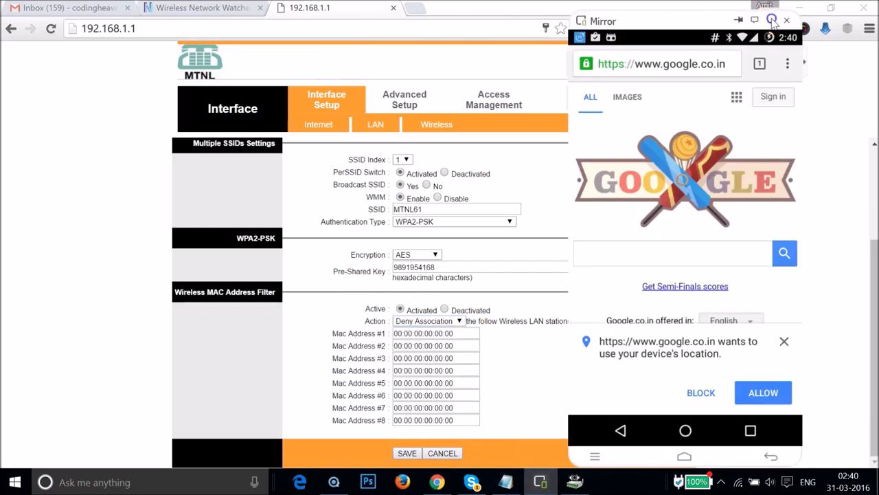
left_click(574, 482)
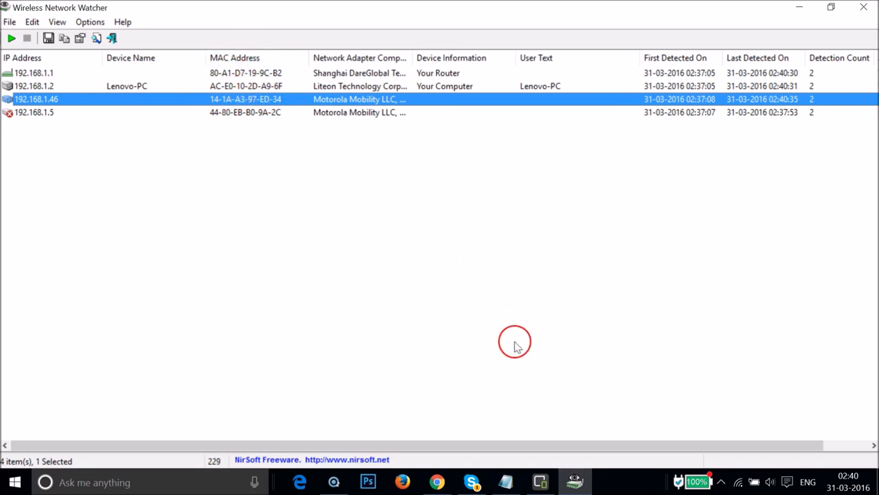
left_click(512, 478)
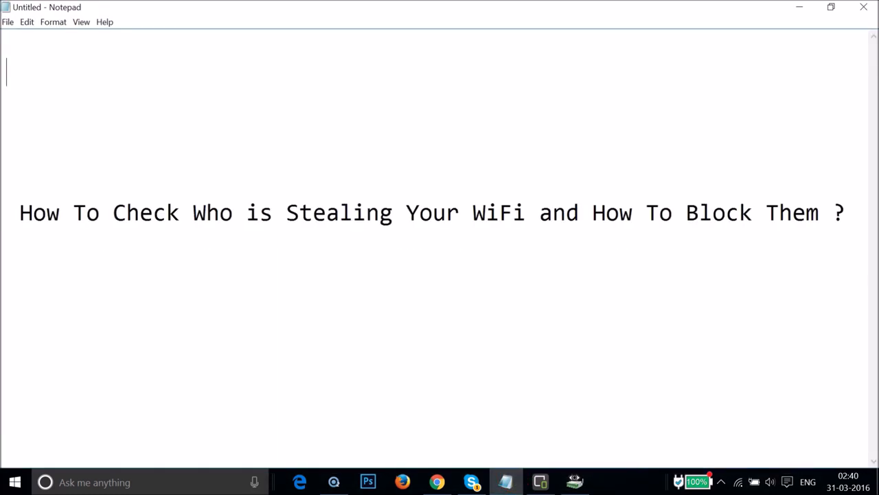
left_click(831, 7)
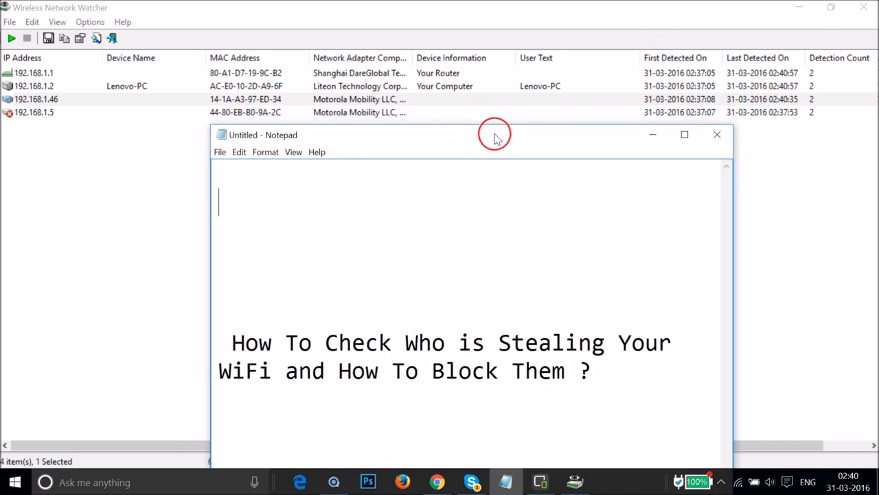
left_click_drag(497, 138, 491, 165)
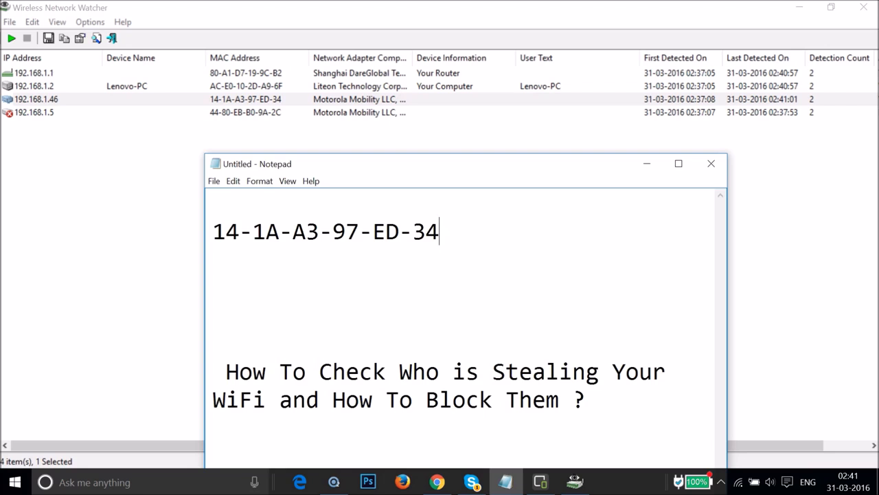
left_click_drag(426, 232, 213, 203)
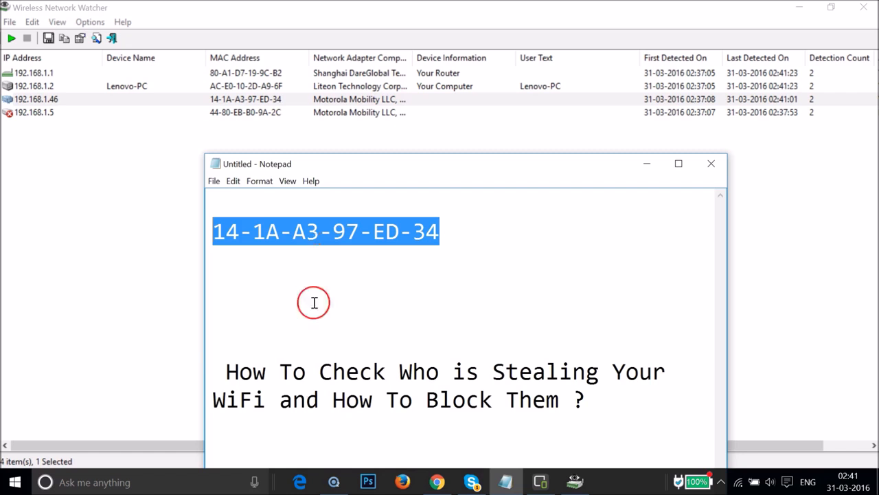
- Switch to Chrome and try to save 14-1A-A3-97-ED-34 as Mac Address #1 in the wireless MAC address filter
left_click(436, 483)
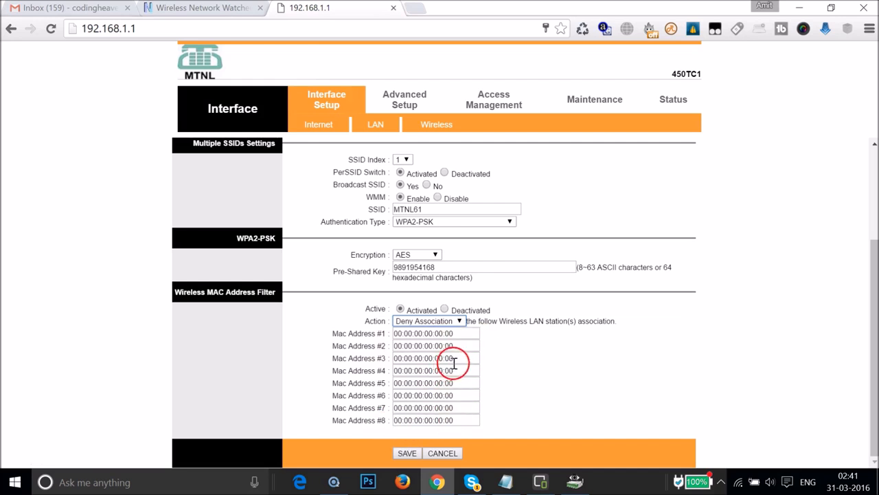
left_click(456, 334)
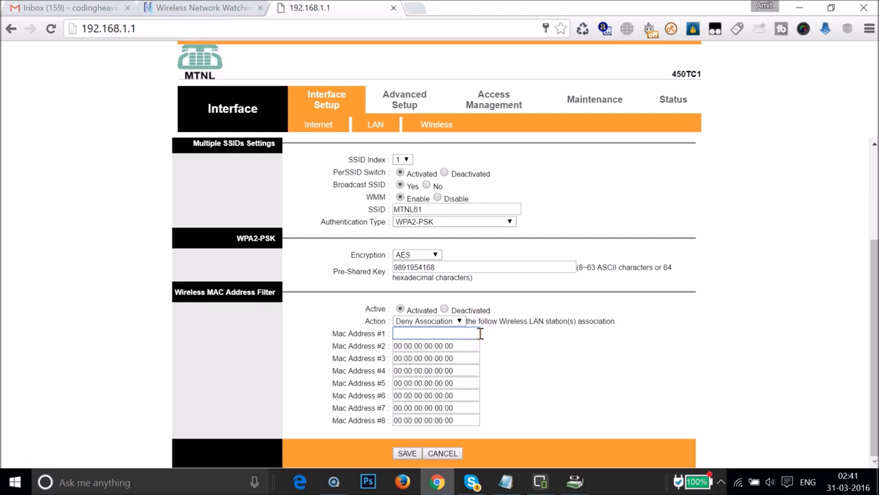
left_click(411, 453)
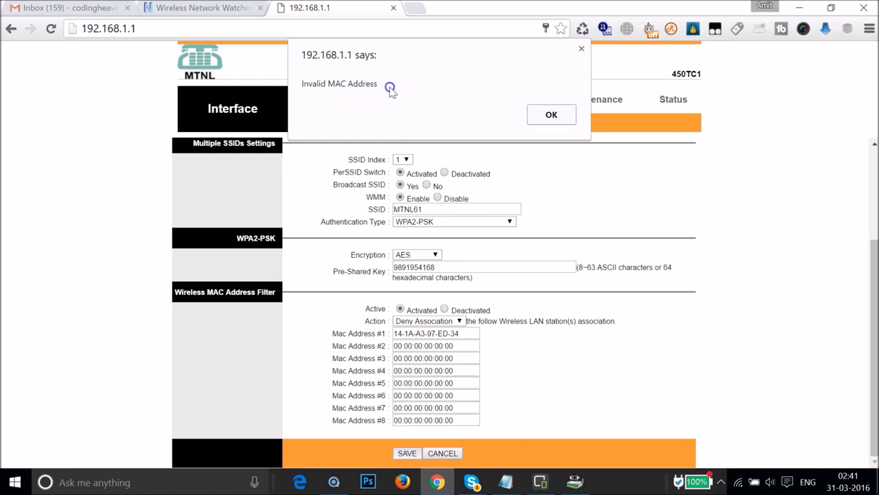
- Switch to Notepad, replace the hyphens in the MAC address with colons to read 14:1A:A3:97:ED:34, and copy it
left_click(506, 482)
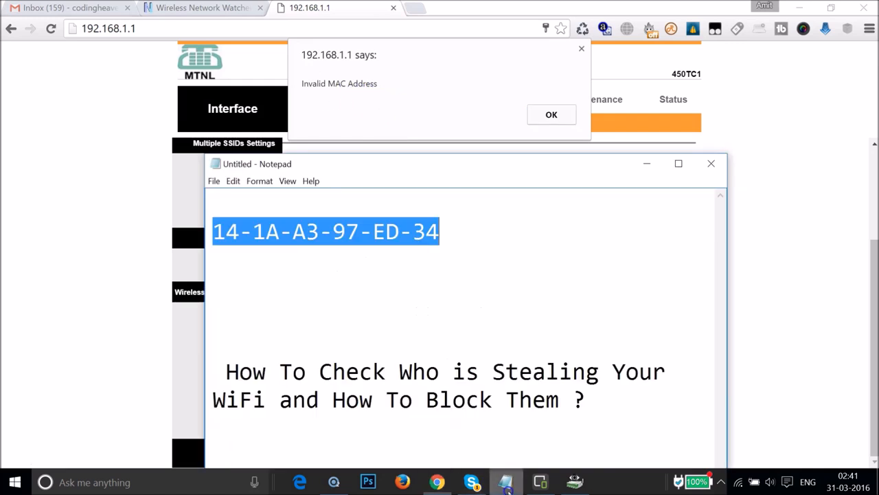
left_click(253, 231)
key("BackSpace")
type(":")
left_click(294, 231)
key("BackSpace")
type(":1A:")
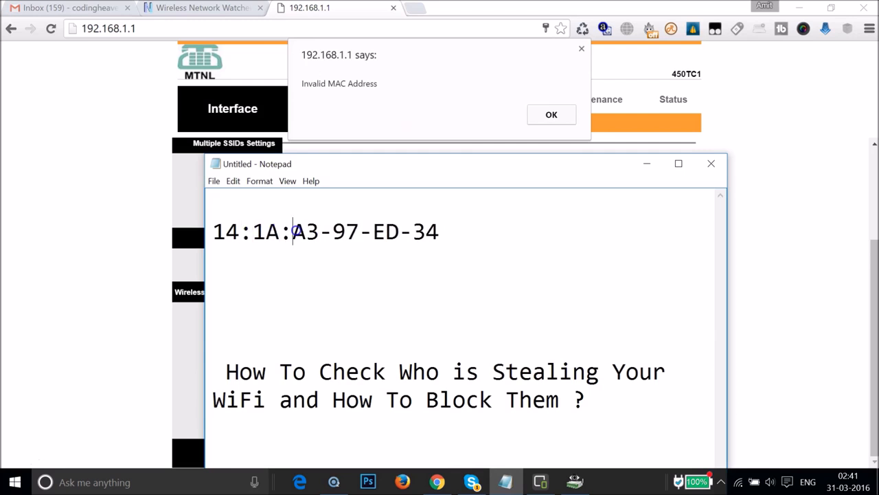
left_click(332, 233)
key("BackSpace")
type(":")
left_click(371, 234)
key("BackSpace")
type(":97:")
left_click(413, 232)
key("BackSpace")
type(":97:ED:")
left_click(457, 231)
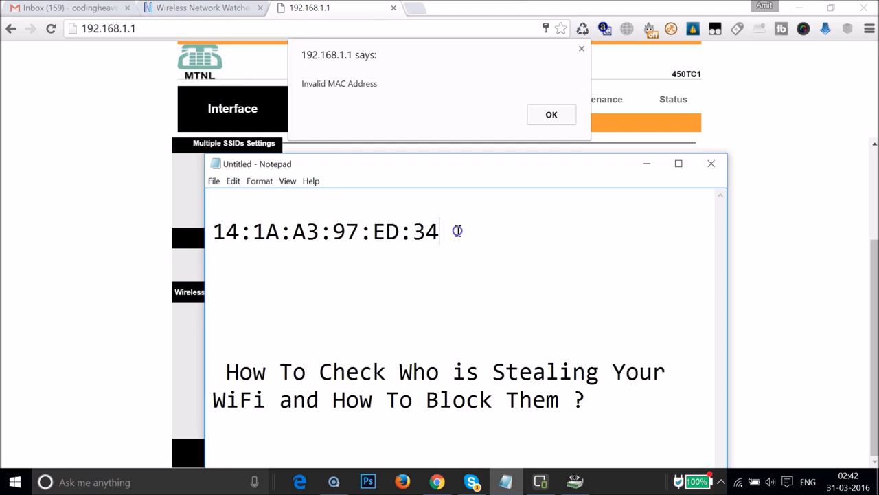
key("ctrl+a")
key("ctrl+c")
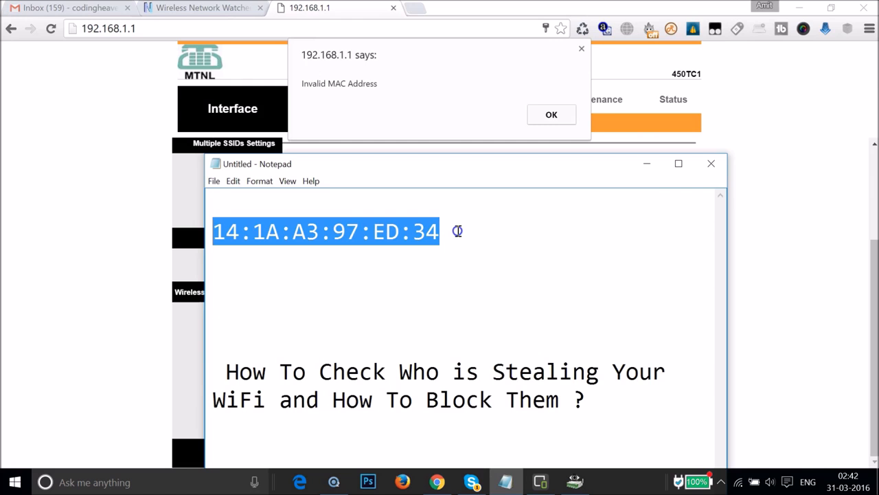
- Return to the router page in Chrome, replace Mac Address #1 with 14:1A:A3:97:ED:34 and save the wireless settings
left_click(646, 164)
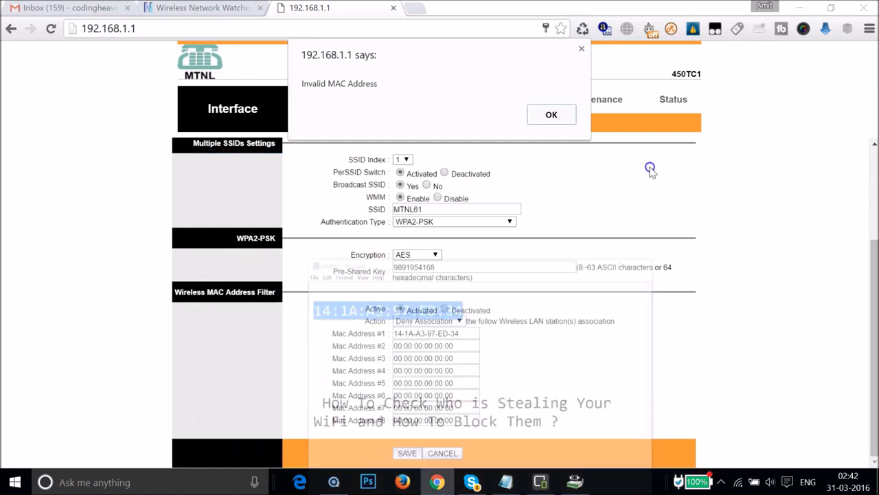
left_click(551, 117)
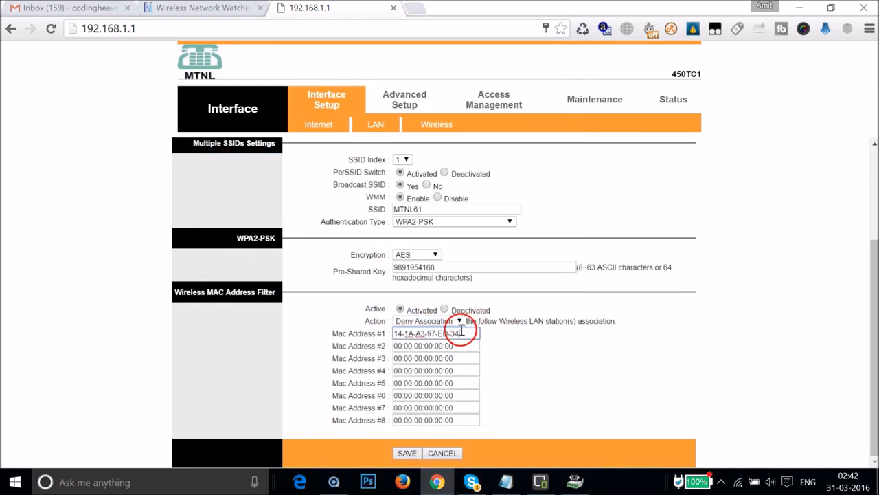
key("ctrl+a")
key("BackSpace")
key("ctrl+v")
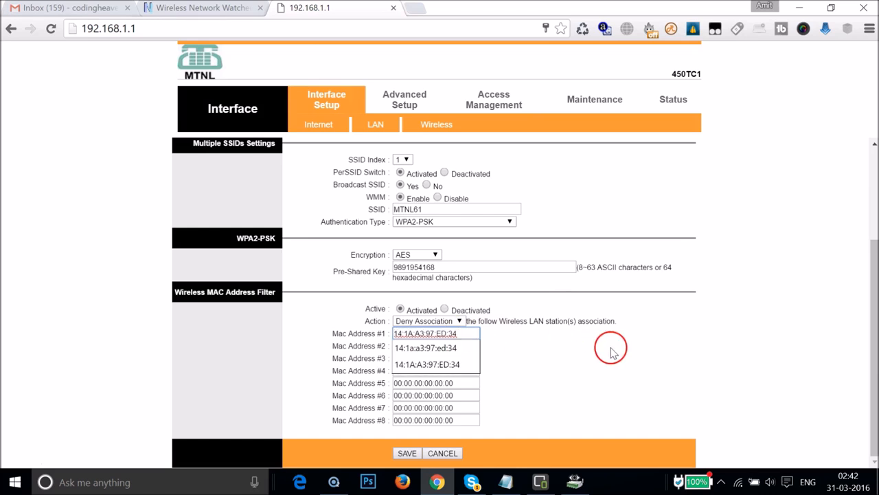
left_click(611, 348)
left_click(406, 454)
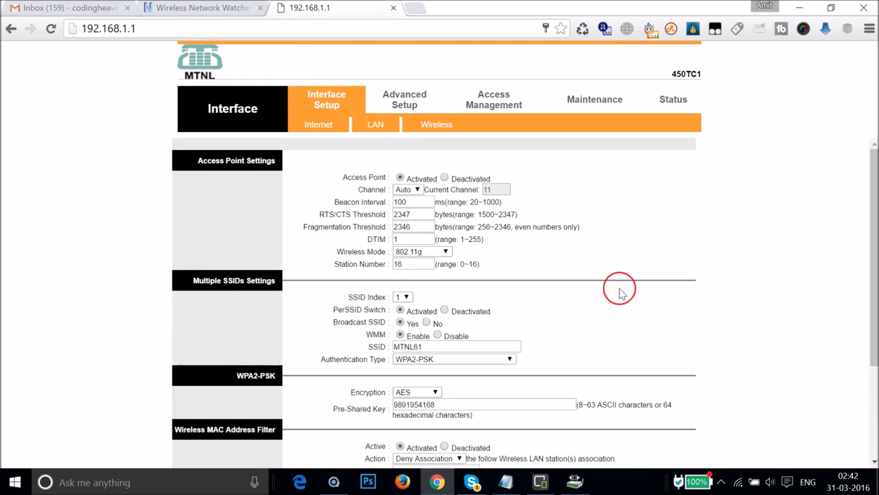
scroll(762, 291, "down", 3)
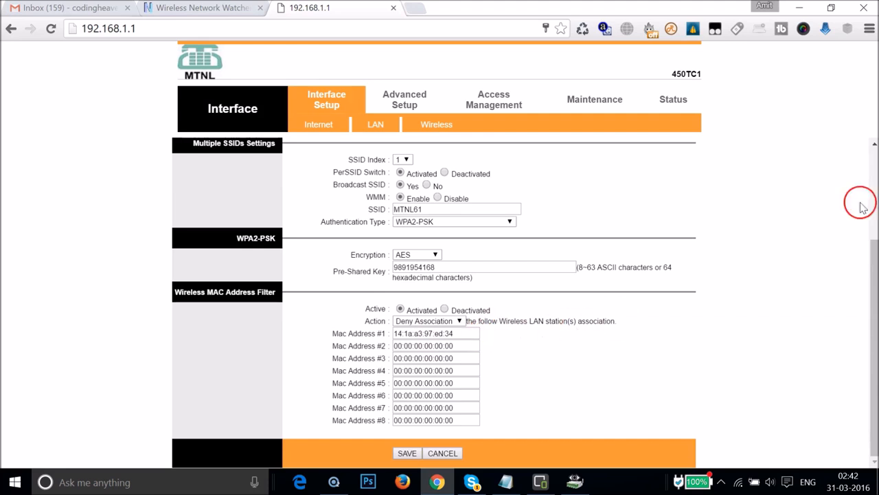
- Minimize the open windows, bring up the phone mirror and reload google.co.in on the phone to test the block
left_click(800, 8)
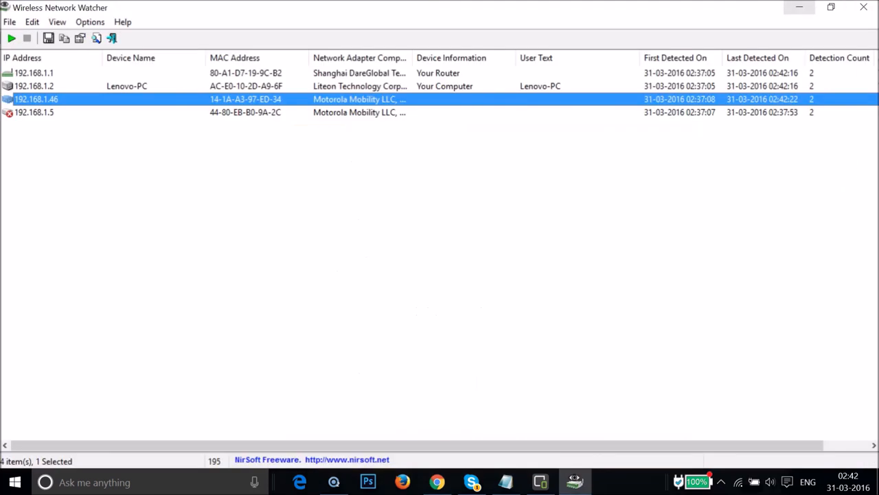
left_click(800, 9)
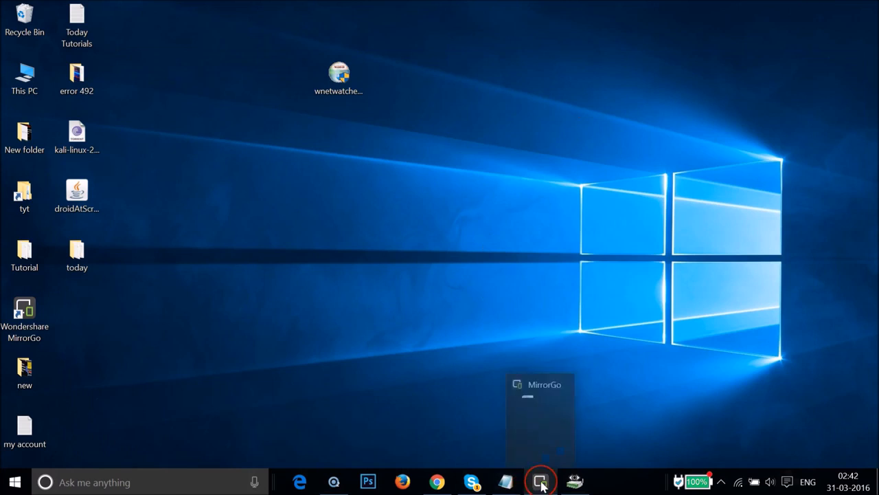
left_click(541, 483)
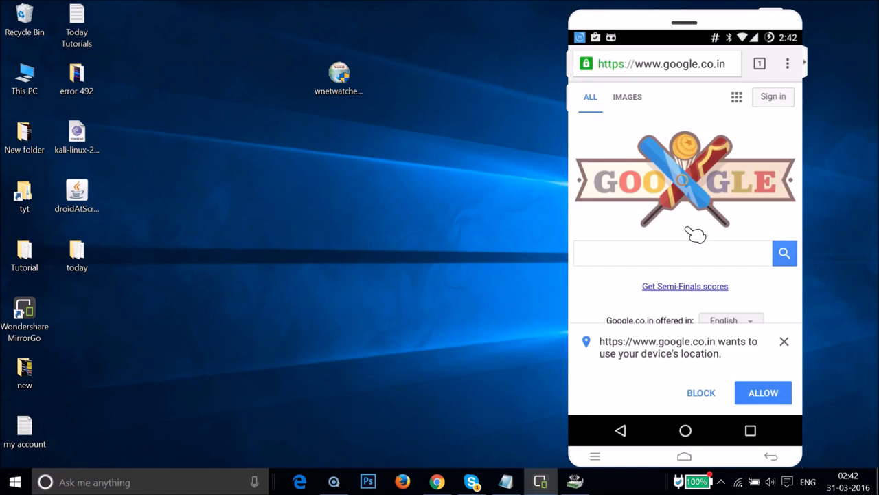
type("g")
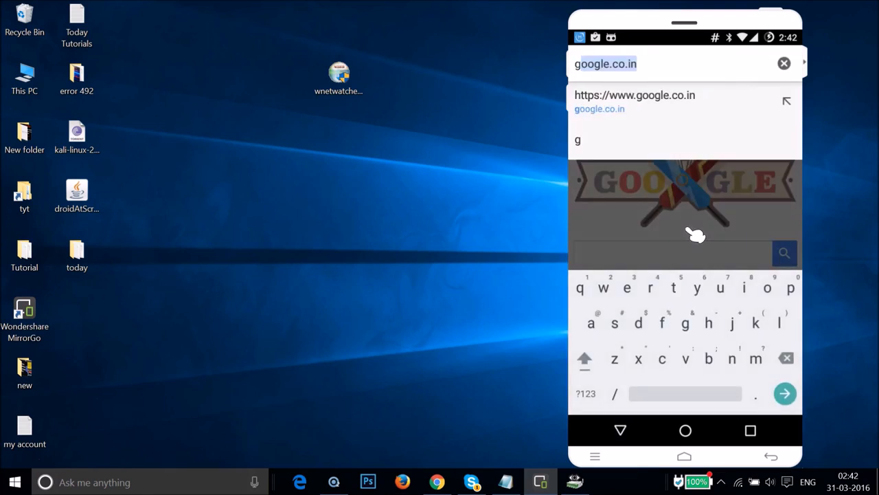
type("oo")
key("Return")
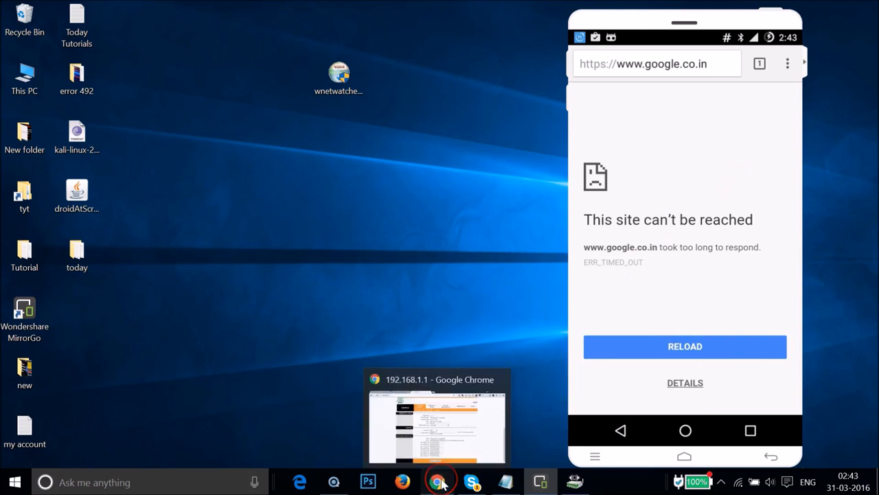
- Switch to Chrome and view the router's administrator password settings in the Maintenance section
left_click(440, 482)
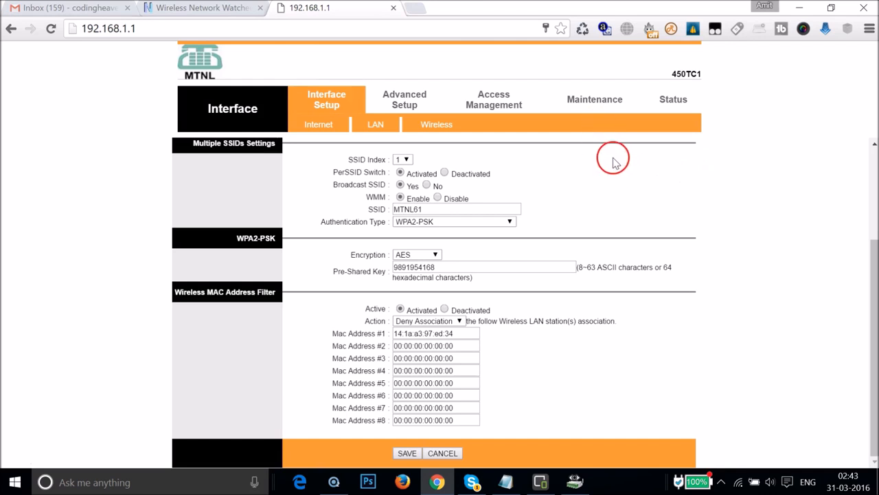
left_click(590, 100)
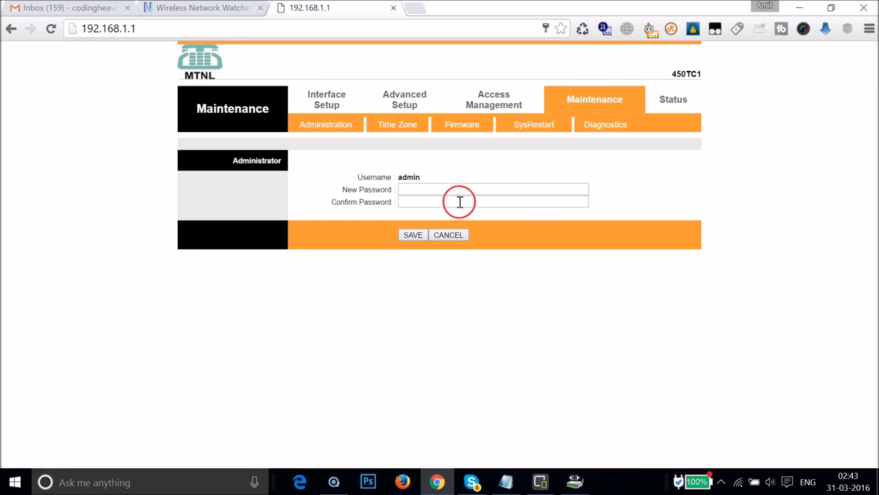
left_click(424, 191)
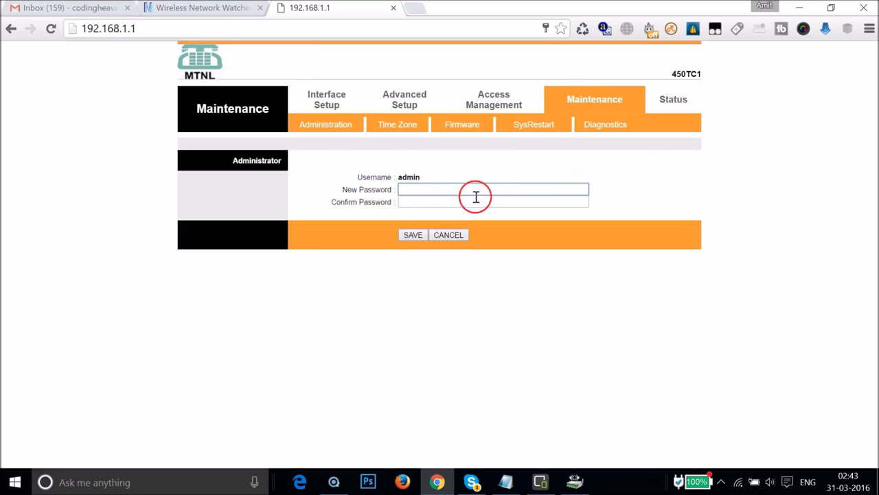
- Open the router's wireless interface settings and check the available encryption options for WPA2-PSK, keeping AES
left_click(327, 111)
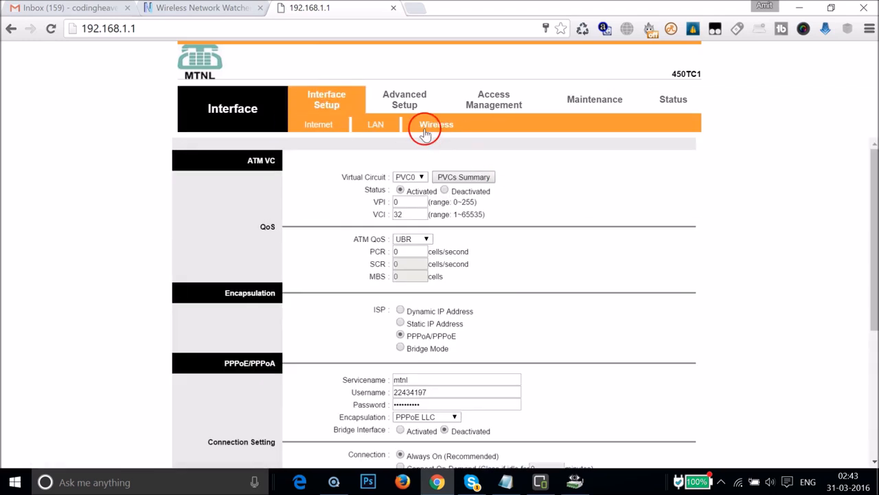
left_click(423, 126)
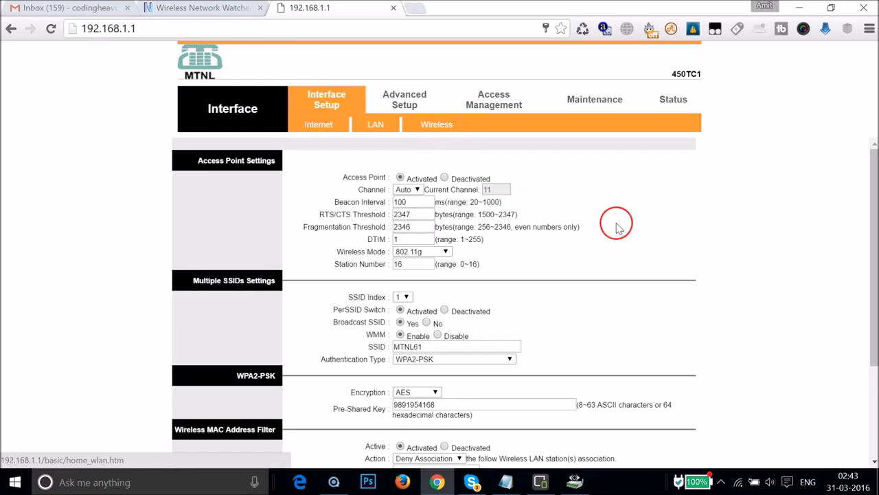
scroll(625, 231, "down", 2)
scroll(625, 231, "down", 1)
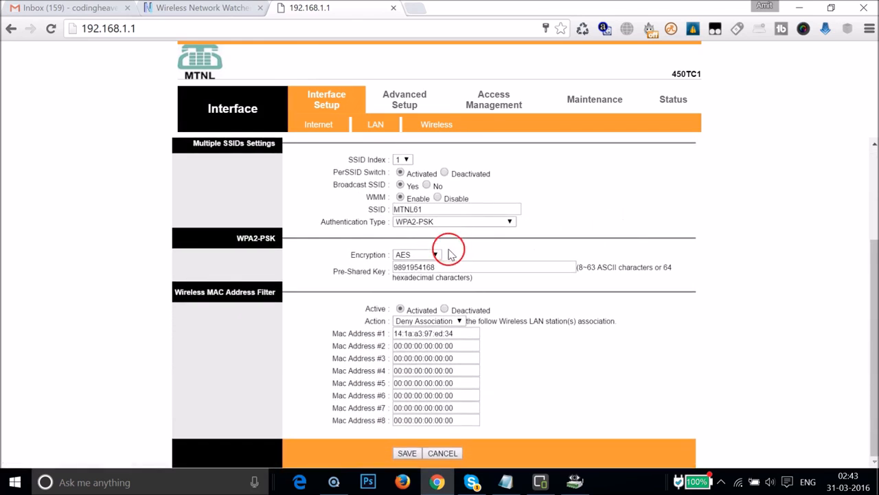
left_click(404, 254)
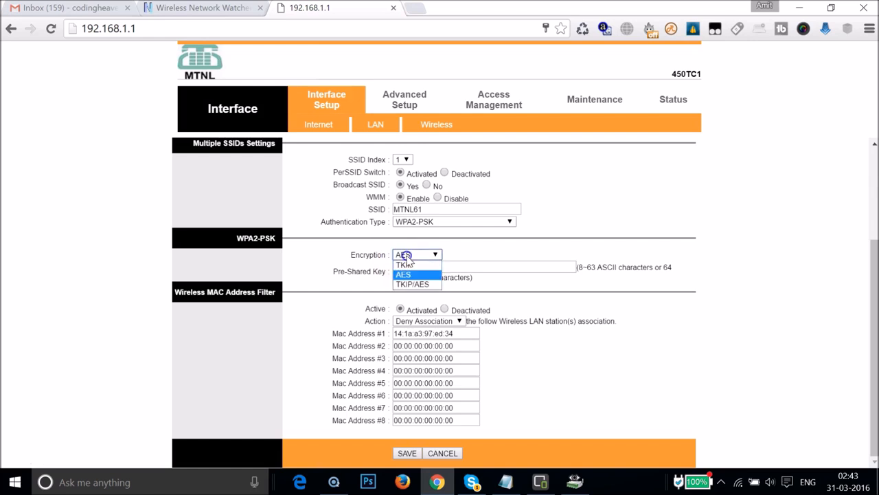
left_click(406, 255)
left_click(430, 255)
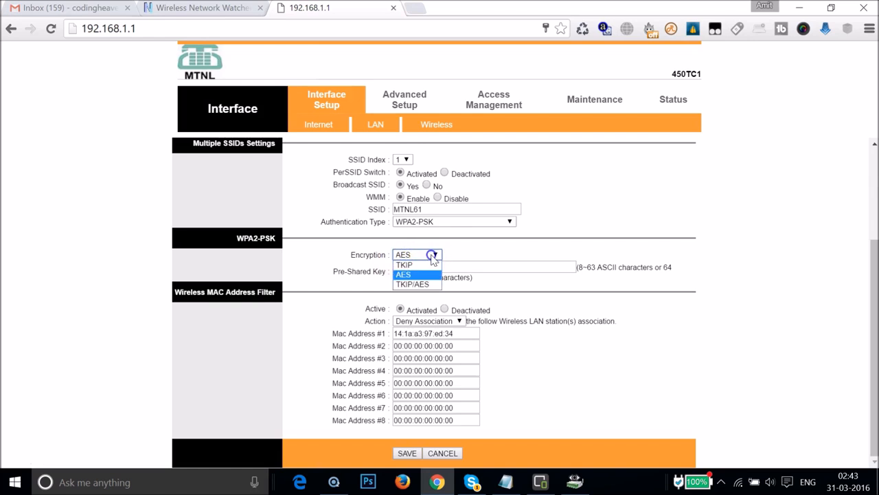
left_click(432, 256)
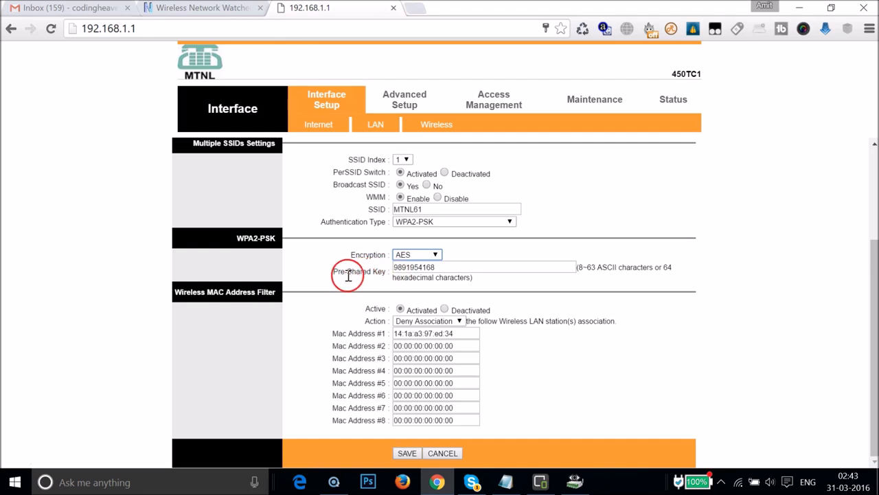
- Put the cursor in the WPA2-PSK pre-shared key field and review the access point and MAC filter settings
left_click(481, 268)
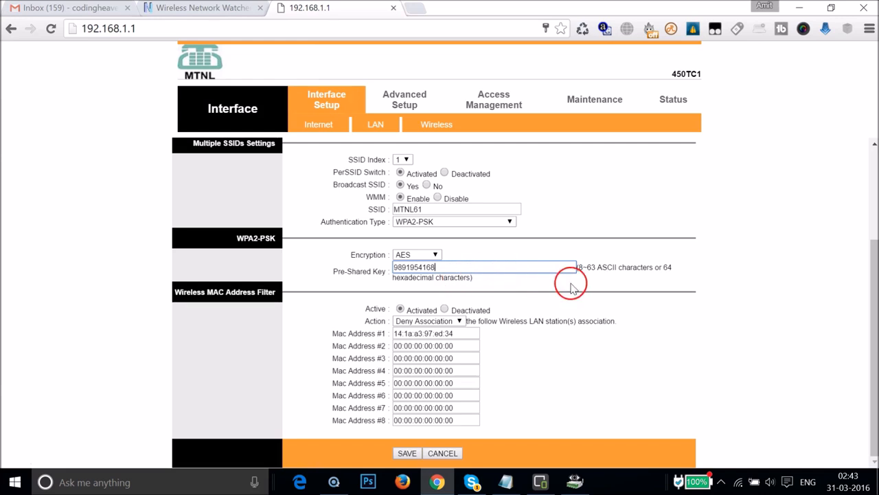
scroll(736, 281, "up", 2)
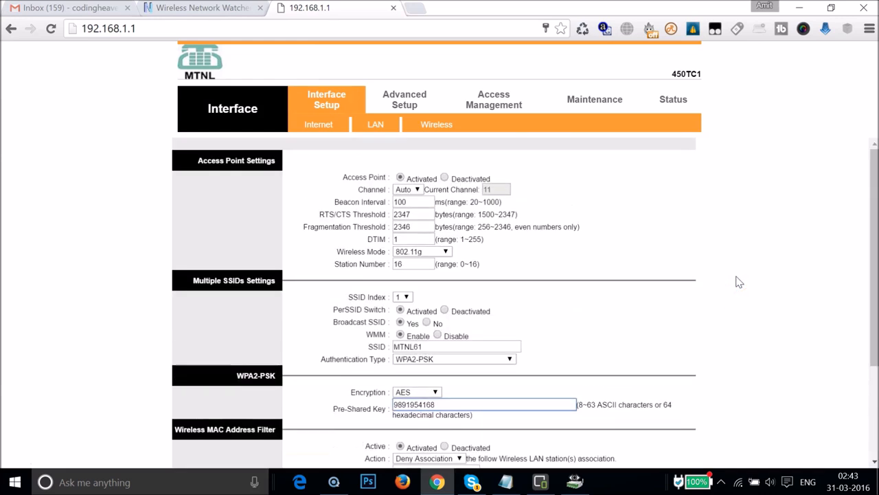
scroll(737, 280, "down", 2)
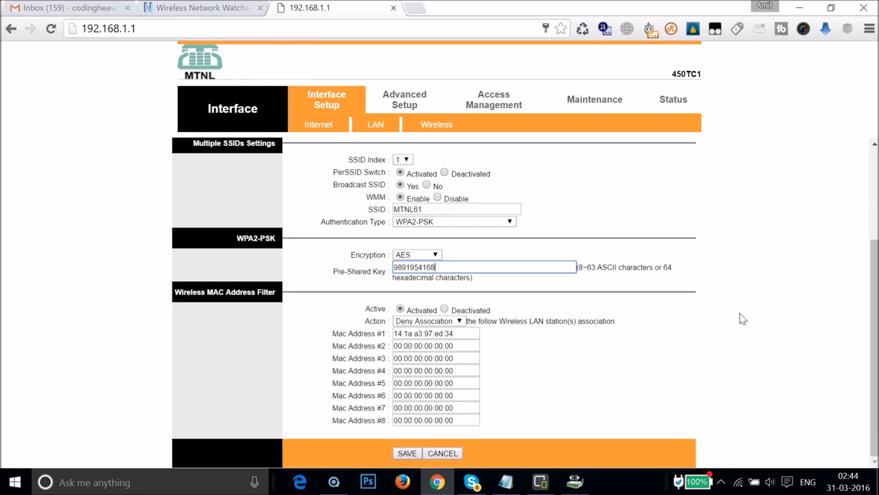
- Switch to Wireless Network Watcher and check the connection status of the detected devices
left_click(575, 484)
left_click(306, 208)
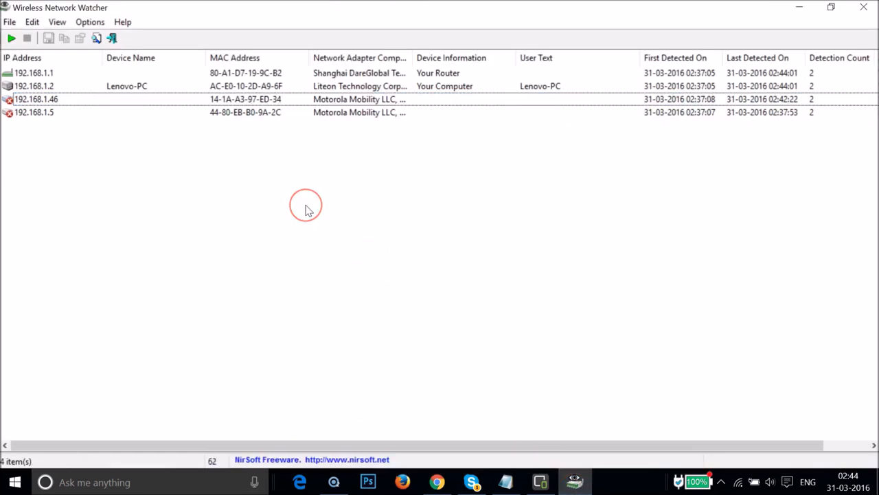